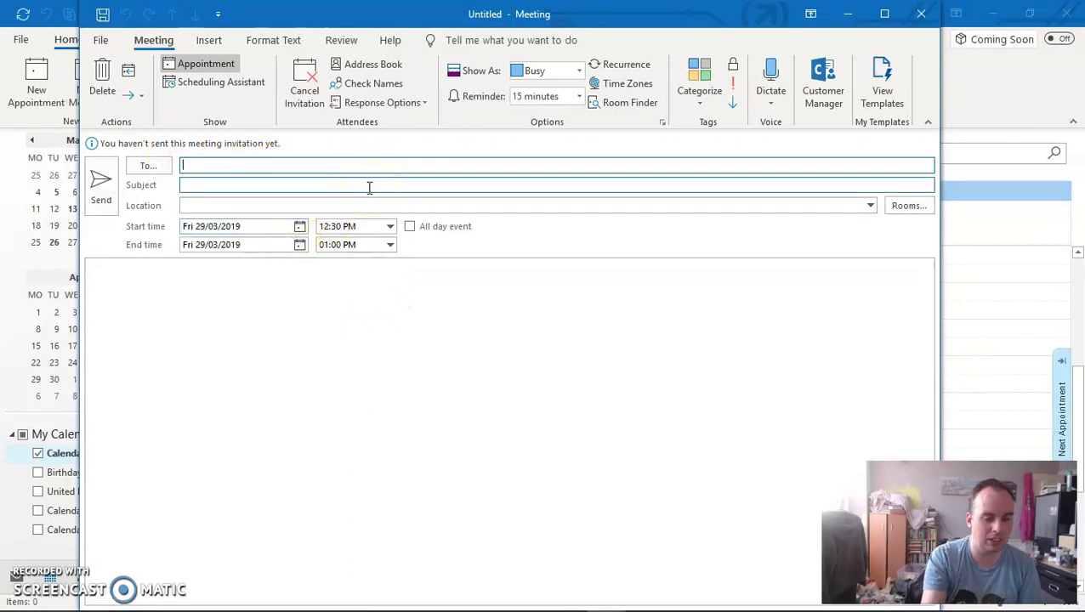
- Add the suggested recent contact matching 'da' as an attendee of the meeting
type("da")
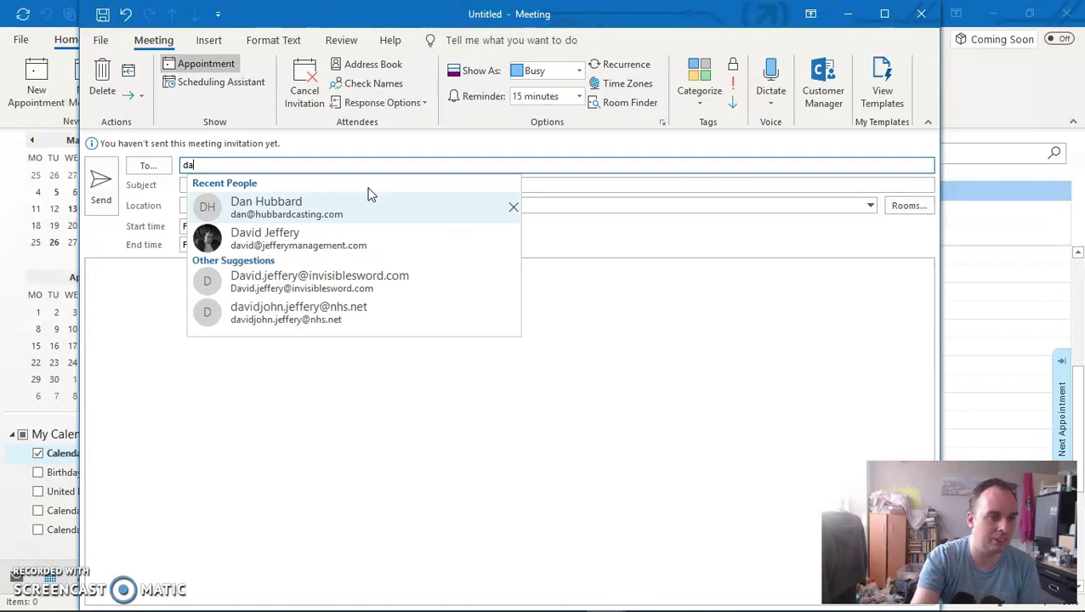
key("Down")
key("Return")
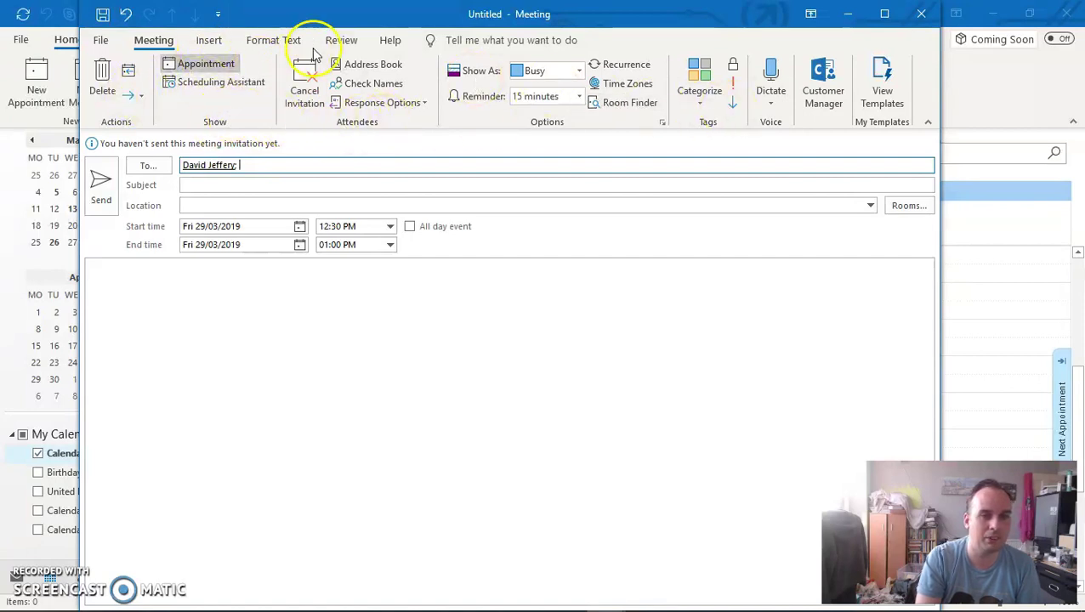
- Browse the Review and Format Text tabs, then return to the Meeting tab
left_click(338, 44)
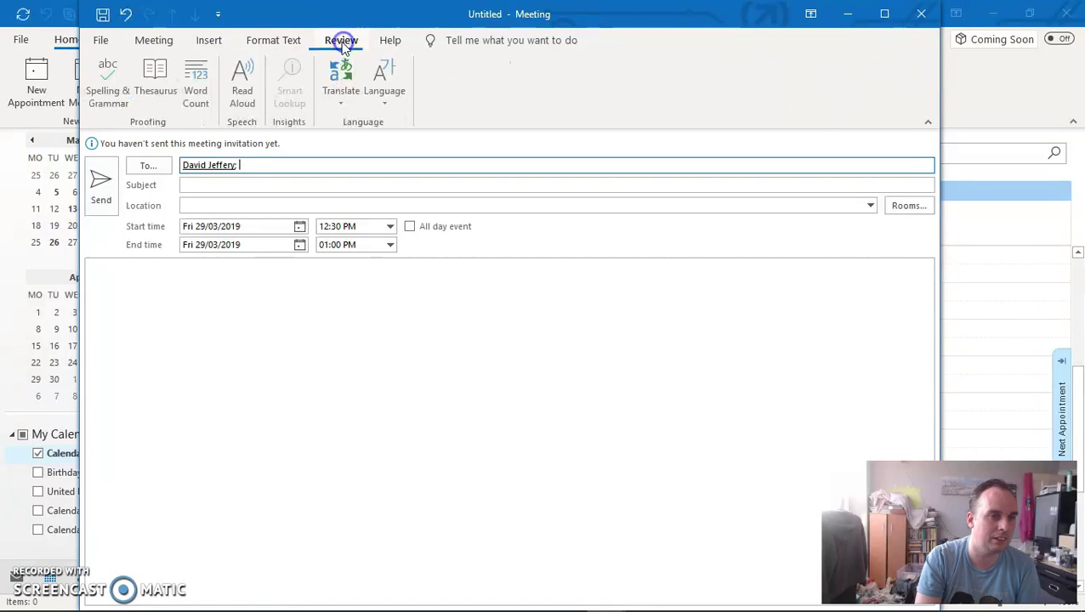
left_click(253, 41)
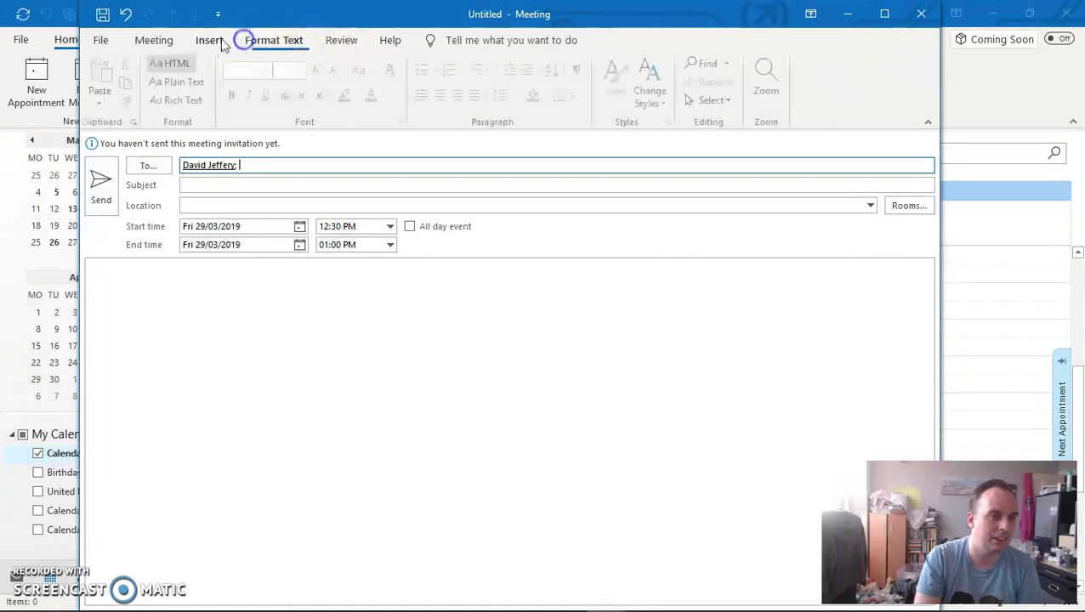
left_click(167, 42)
- Tick the Skype Meeting Add-in under Outlook's COM Add-ins and confirm
left_click(102, 42)
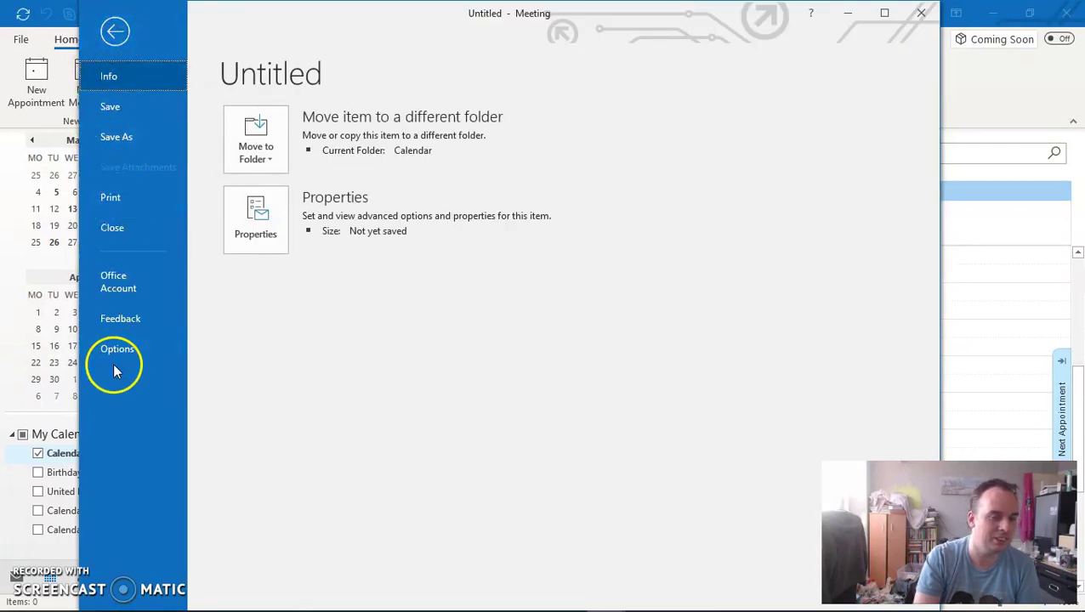
key("Escape")
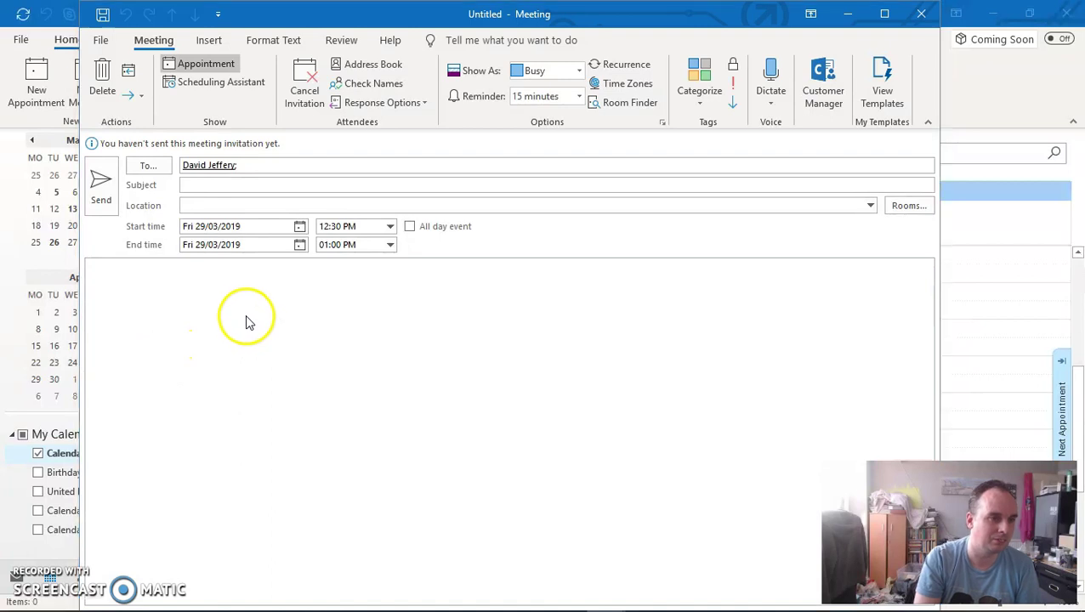
left_click(225, 336)
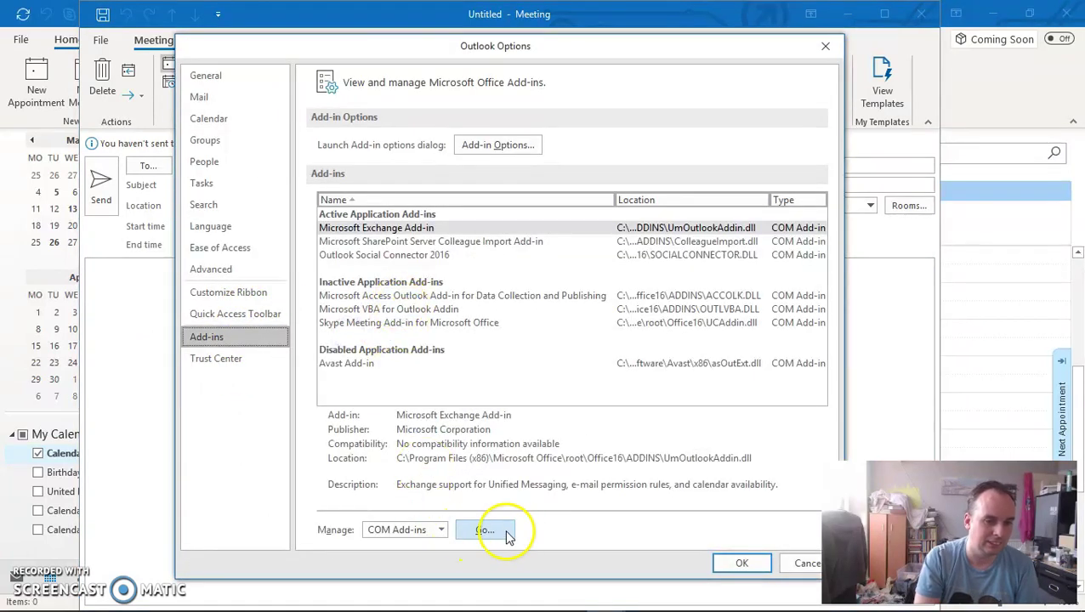
left_click(486, 530)
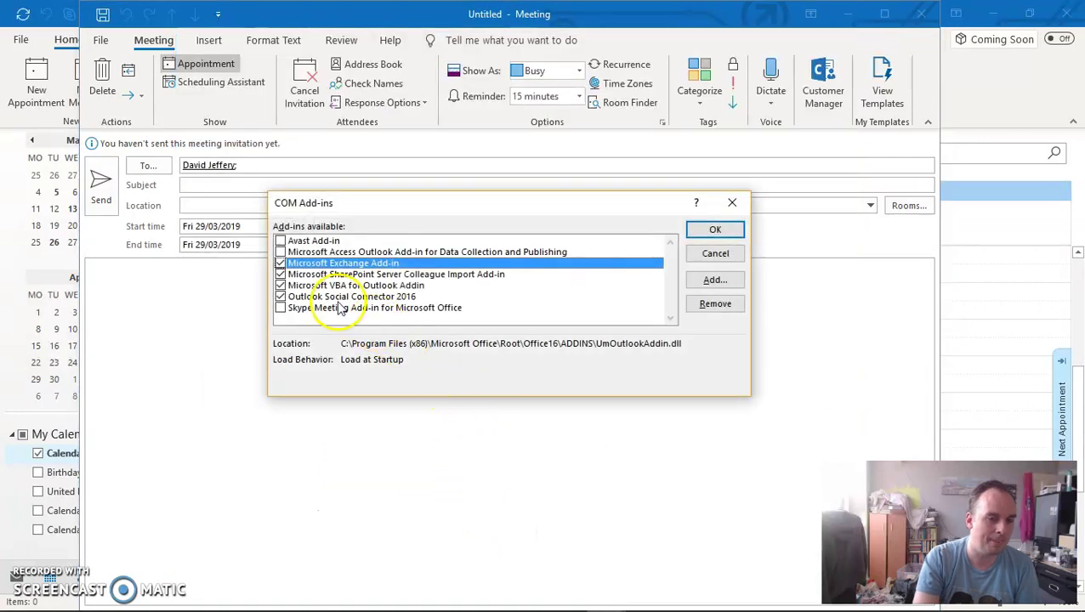
left_click(341, 308)
left_click(280, 308)
left_click(715, 231)
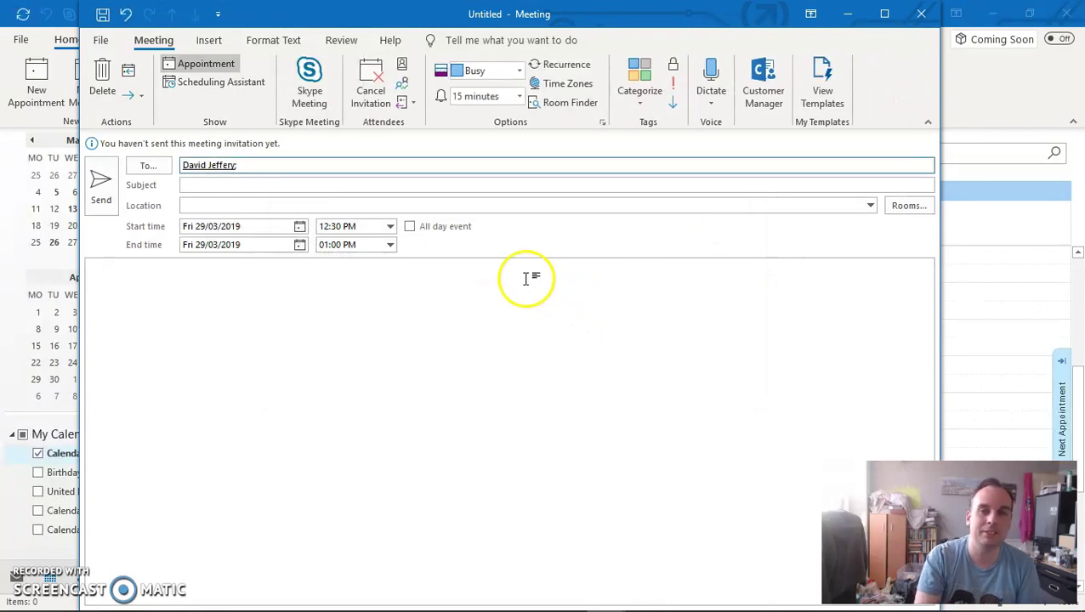
- Add a Skype Meeting join link and send the invitation despite the missing subject
left_click(318, 86)
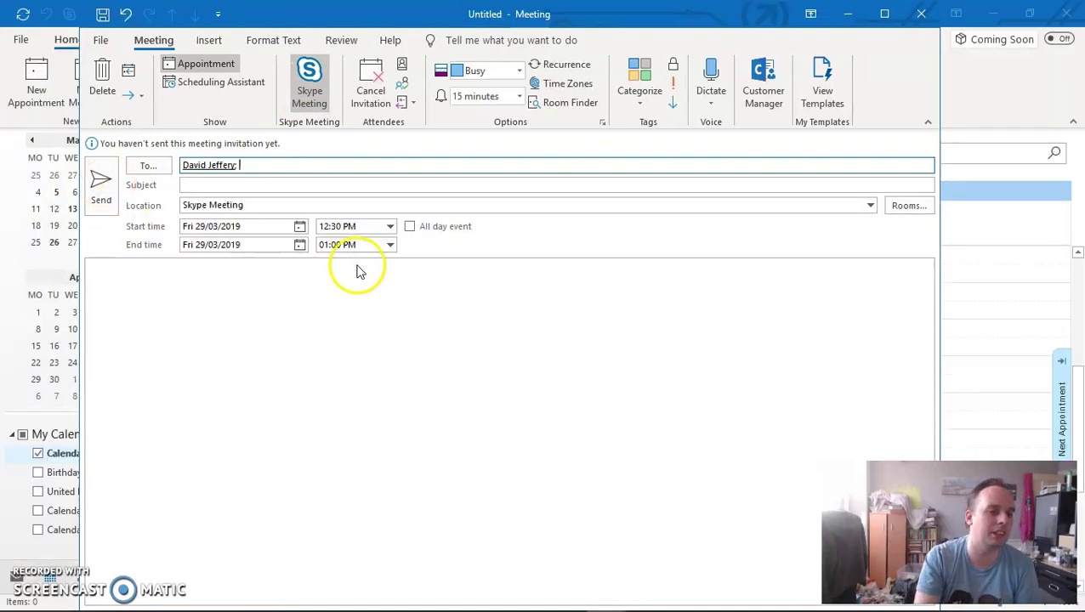
left_click(99, 185)
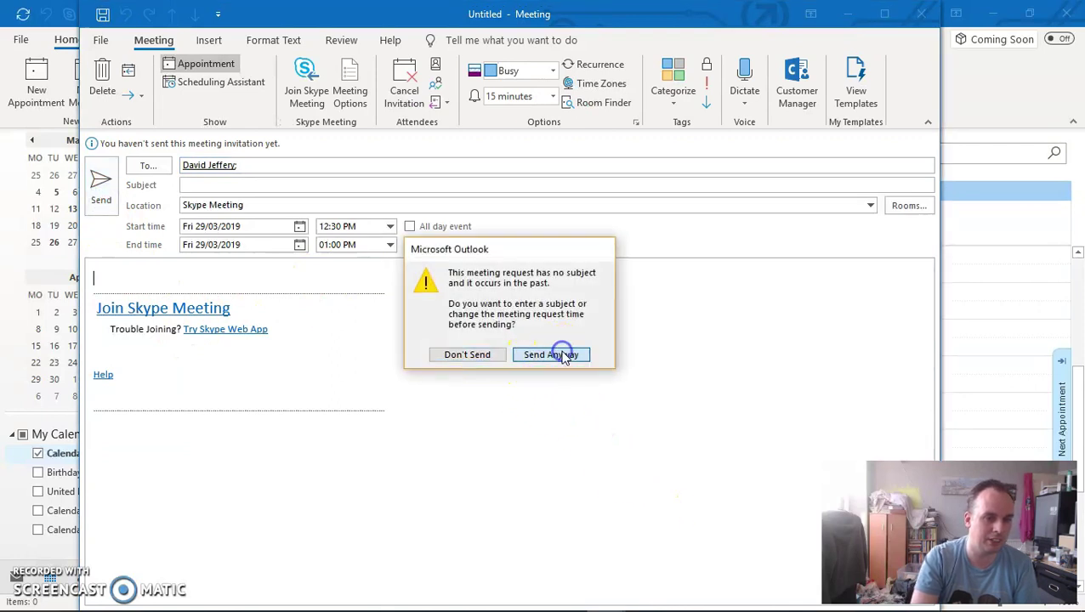
left_click(535, 357)
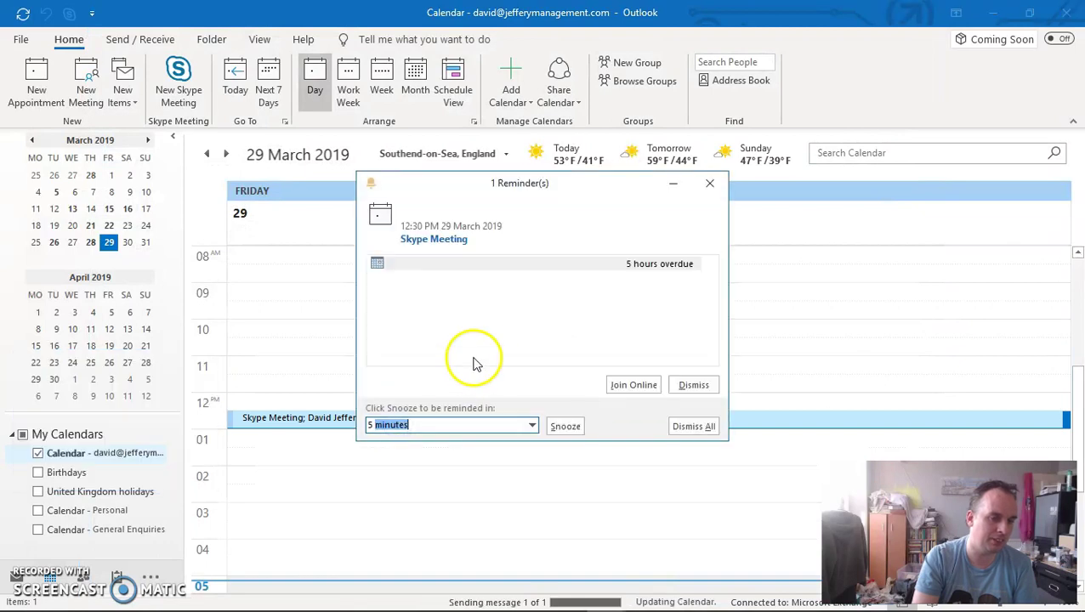
- Join the overdue Skype Meeting online from its reminder, using Skype for Business rather than Teams
left_click(480, 350)
left_click(655, 263)
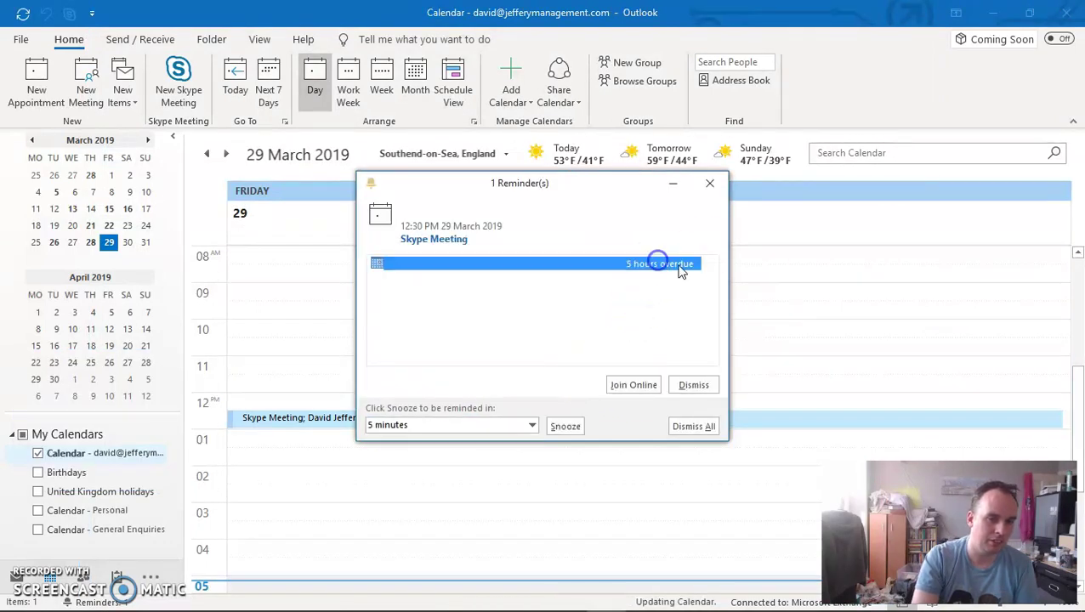
left_click(625, 384)
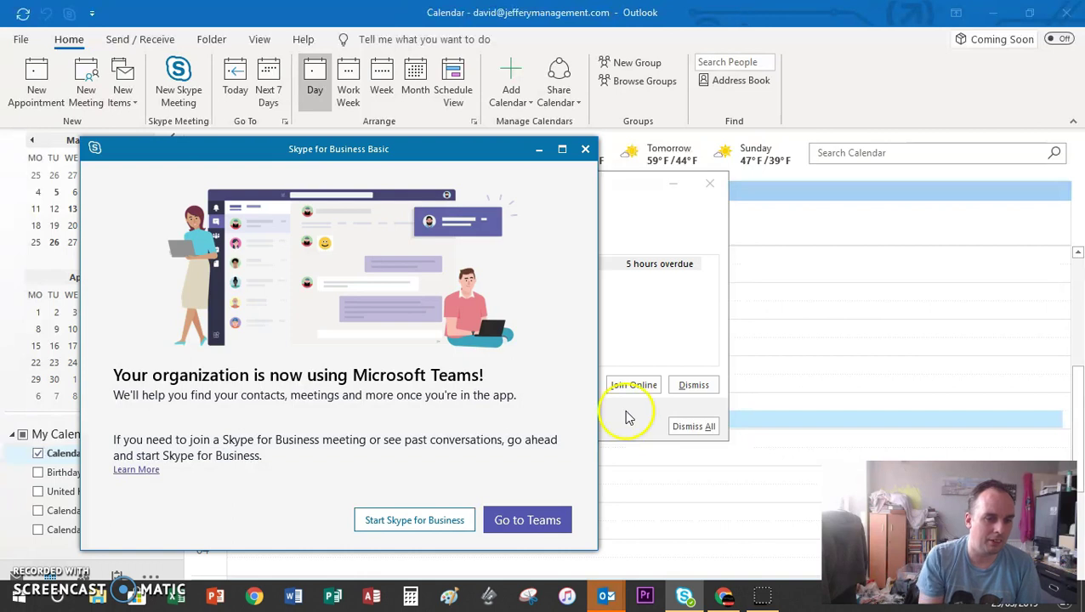
left_click(401, 521)
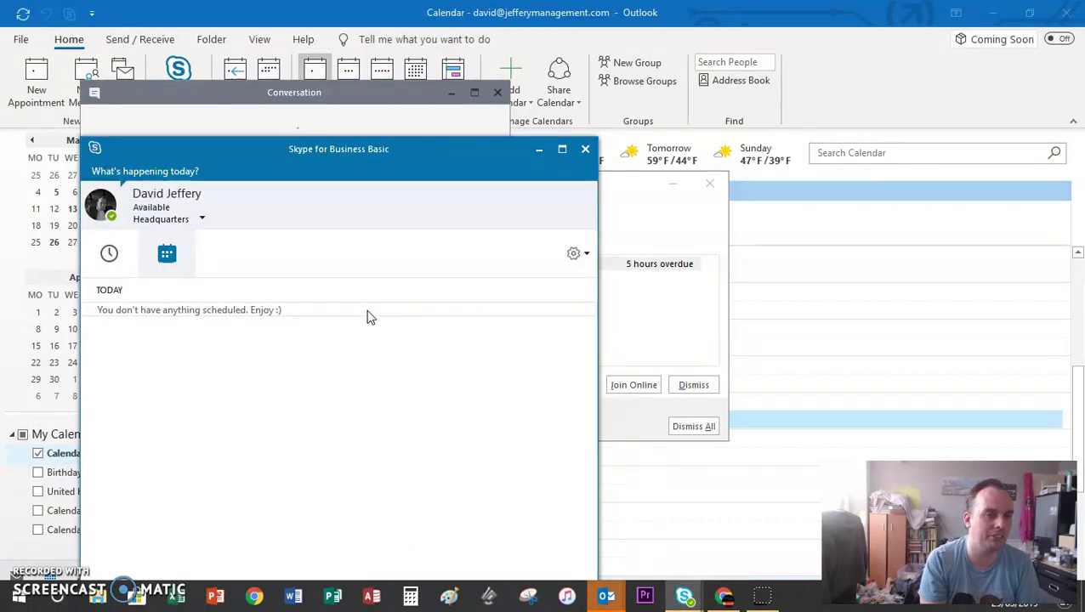
- Check the call-me phone option, then join using Skype for Business computer audio
left_click(383, 219)
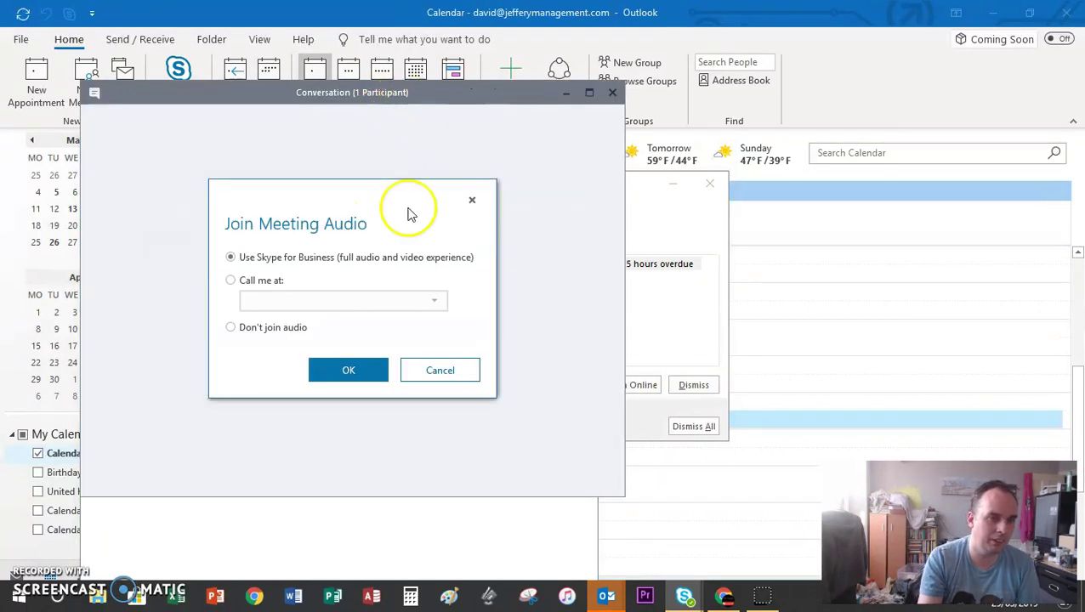
left_click(233, 286)
left_click(435, 302)
left_click(356, 302)
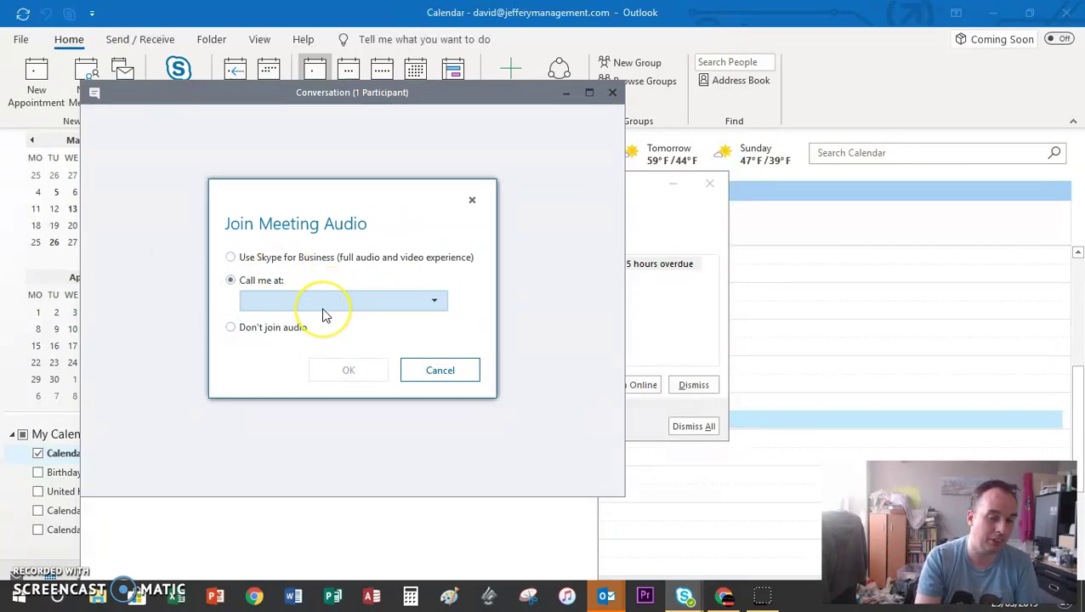
left_click(231, 257)
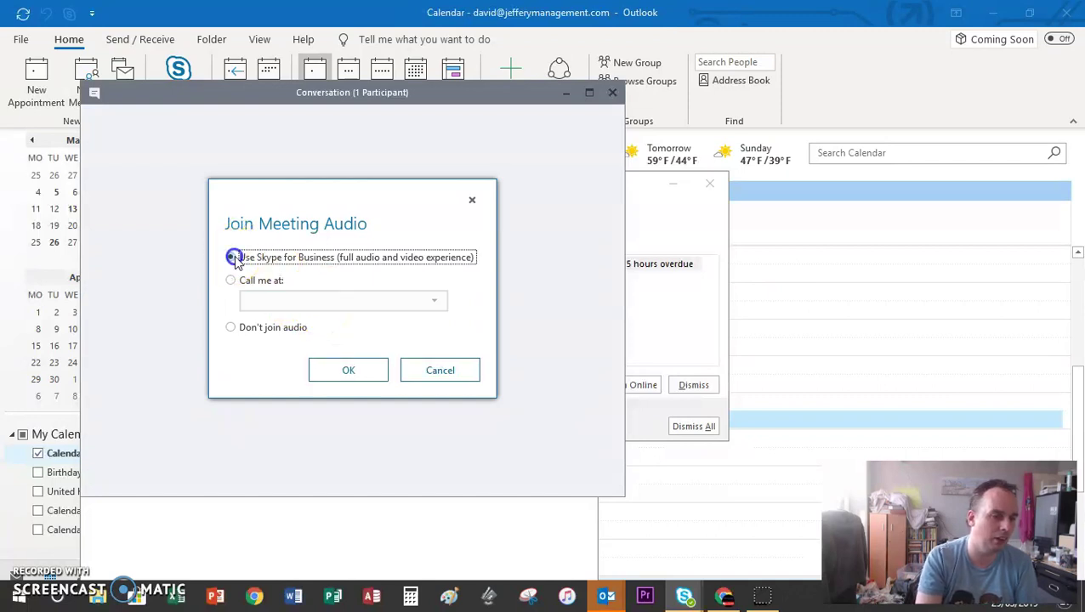
left_click(348, 370)
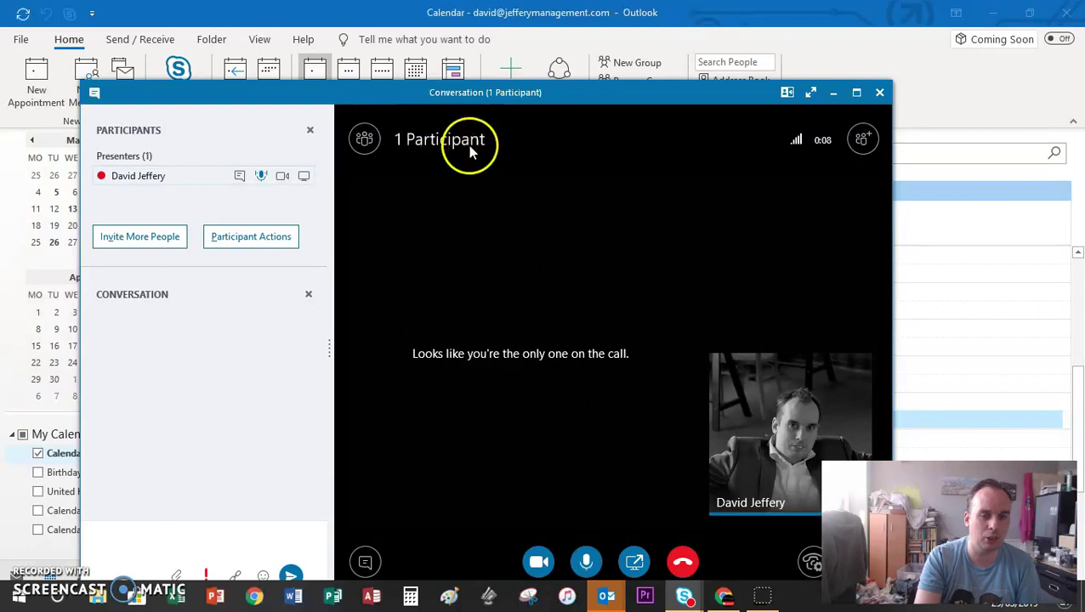
left_click(863, 140)
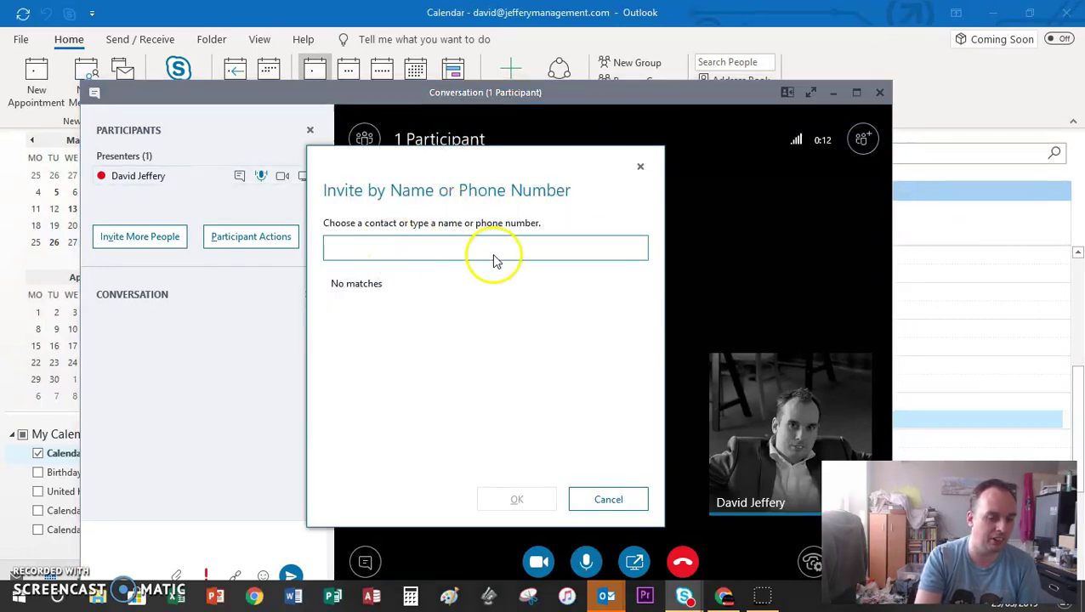
type("chelsea")
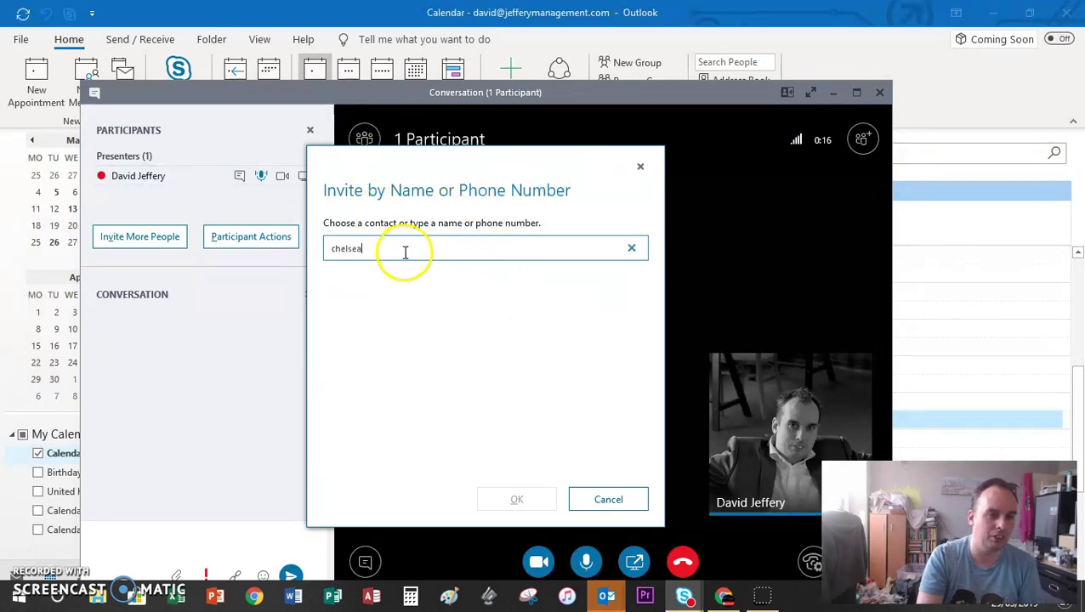
left_click(598, 500)
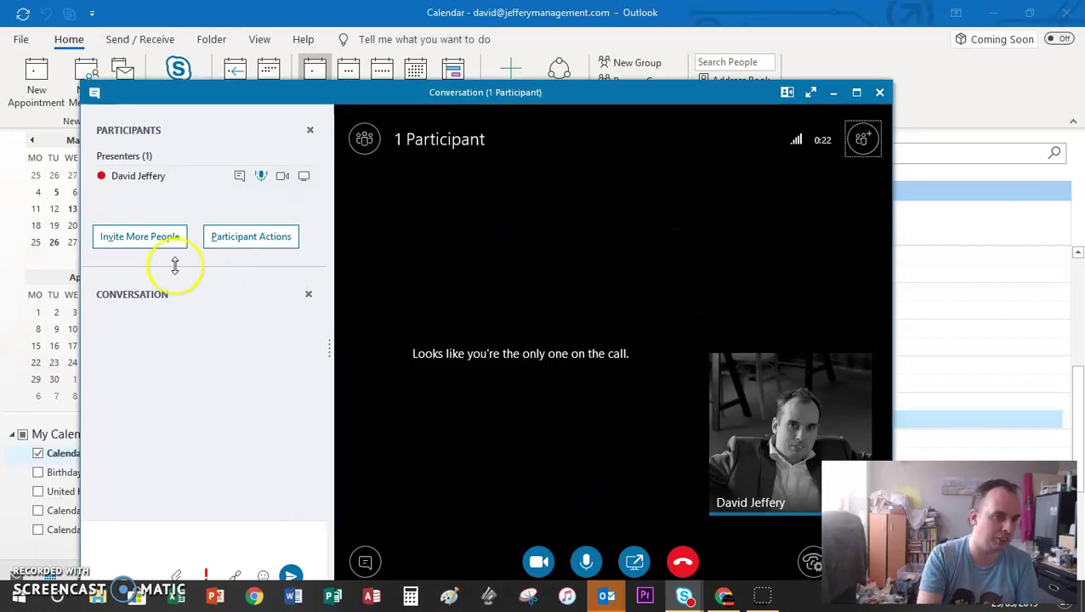
left_click(259, 239)
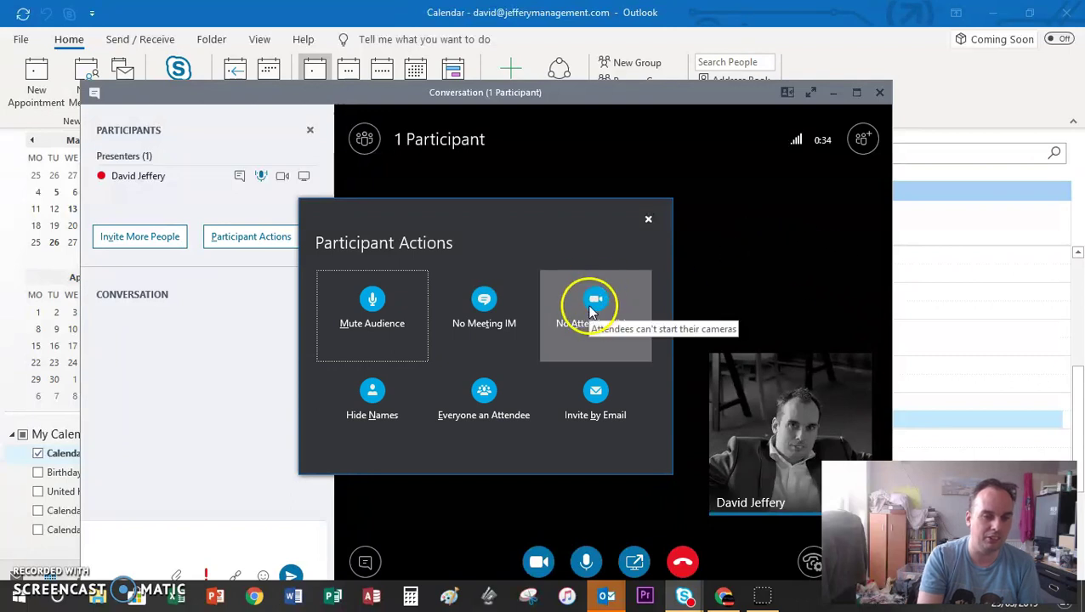
left_click(699, 257)
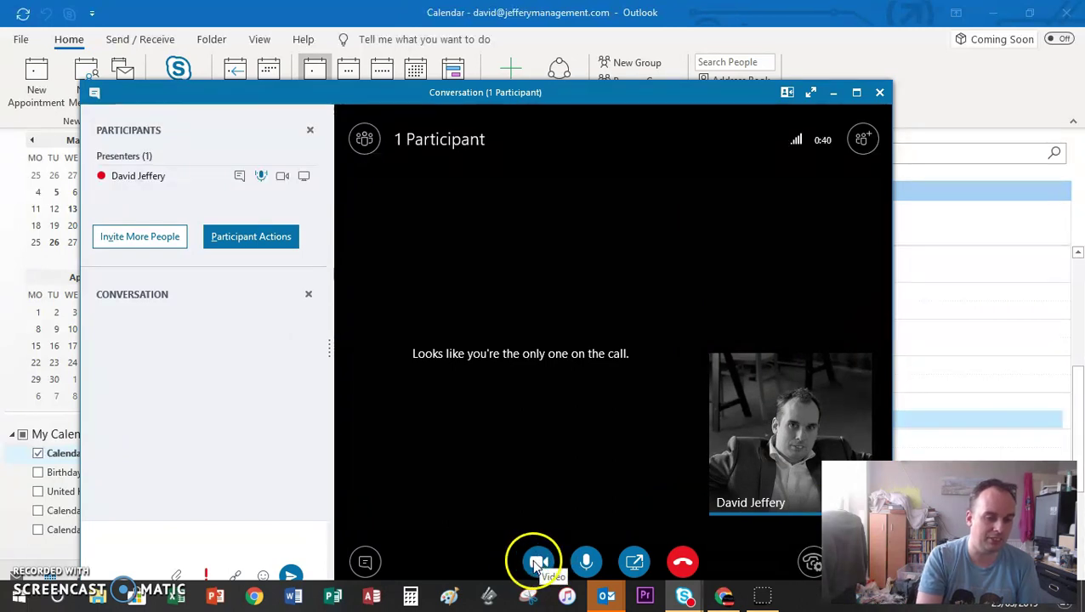
- Mute the microphone, open and dismiss the dial pad, then hide the conversation pane
mouse_move(538, 563)
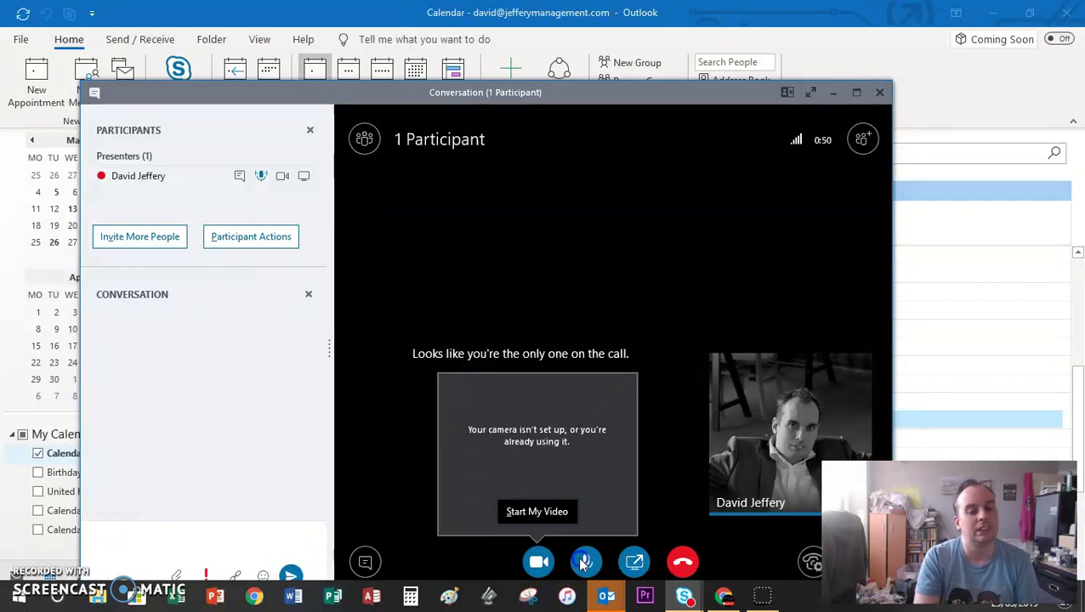
left_click(583, 564)
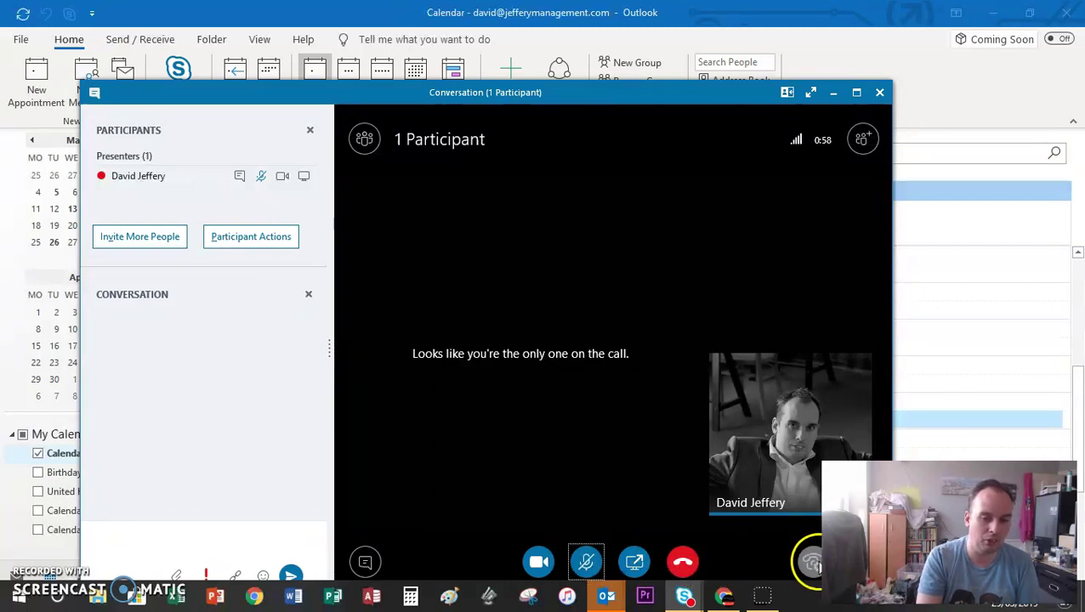
left_click(812, 564)
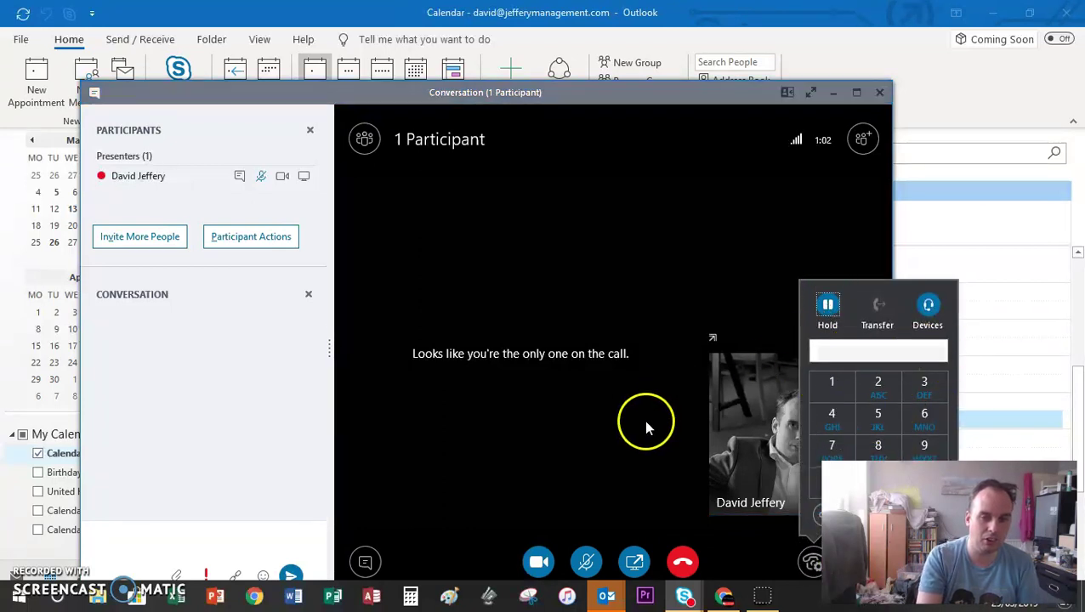
left_click(564, 338)
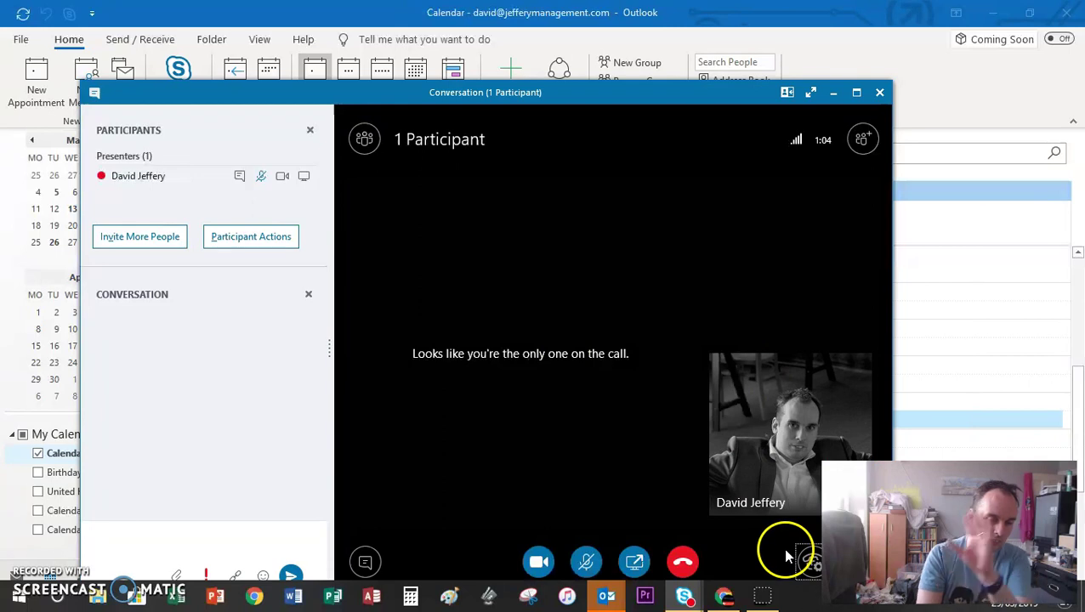
left_click(369, 564)
- Reopen the instant-message conversation pane of the meeting
left_click(368, 564)
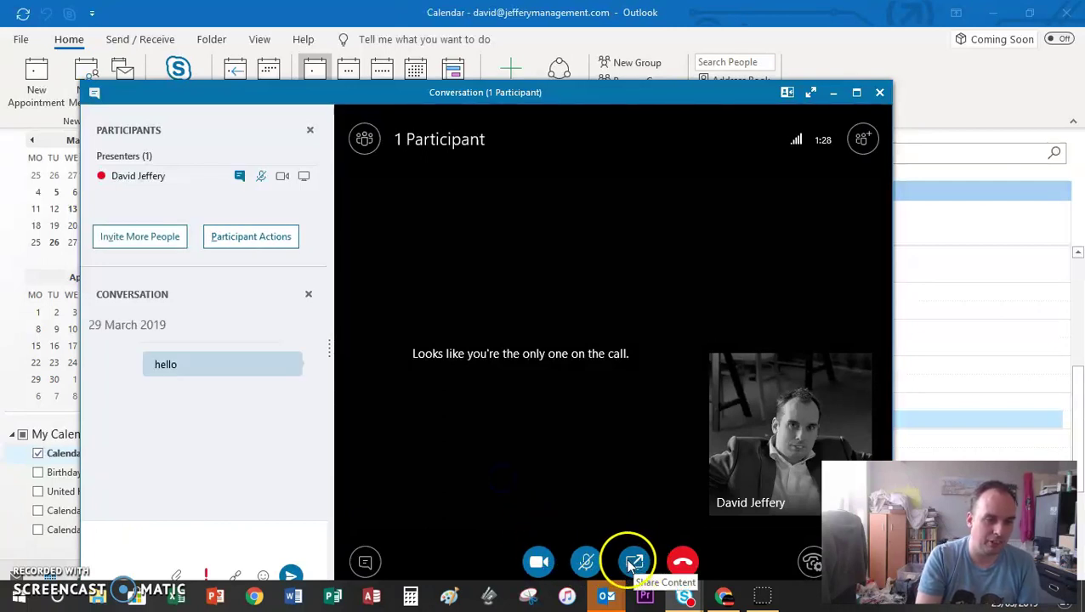
left_click(635, 565)
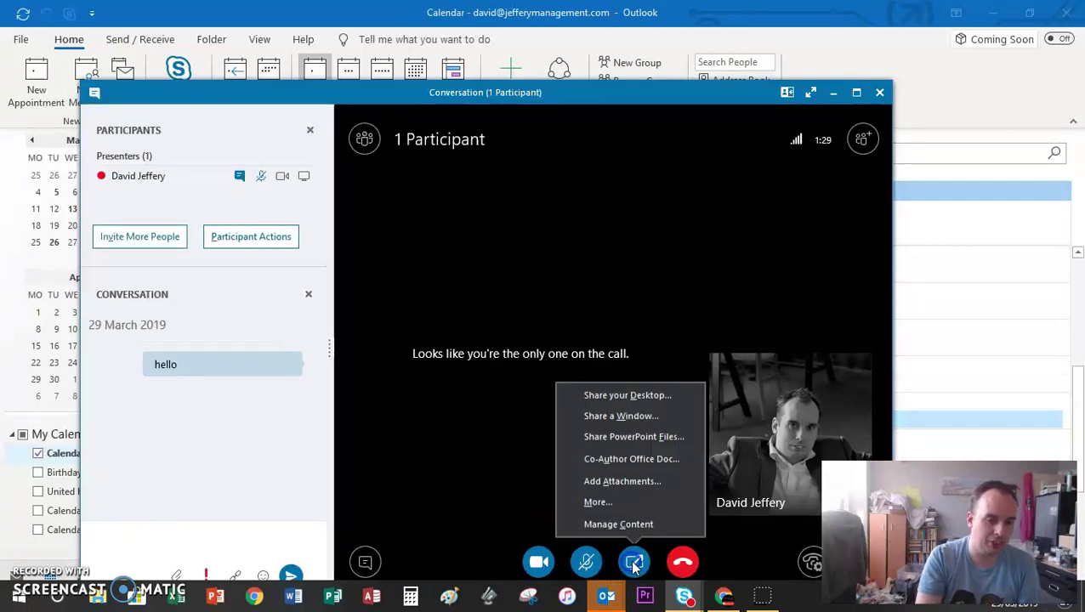
left_click(638, 394)
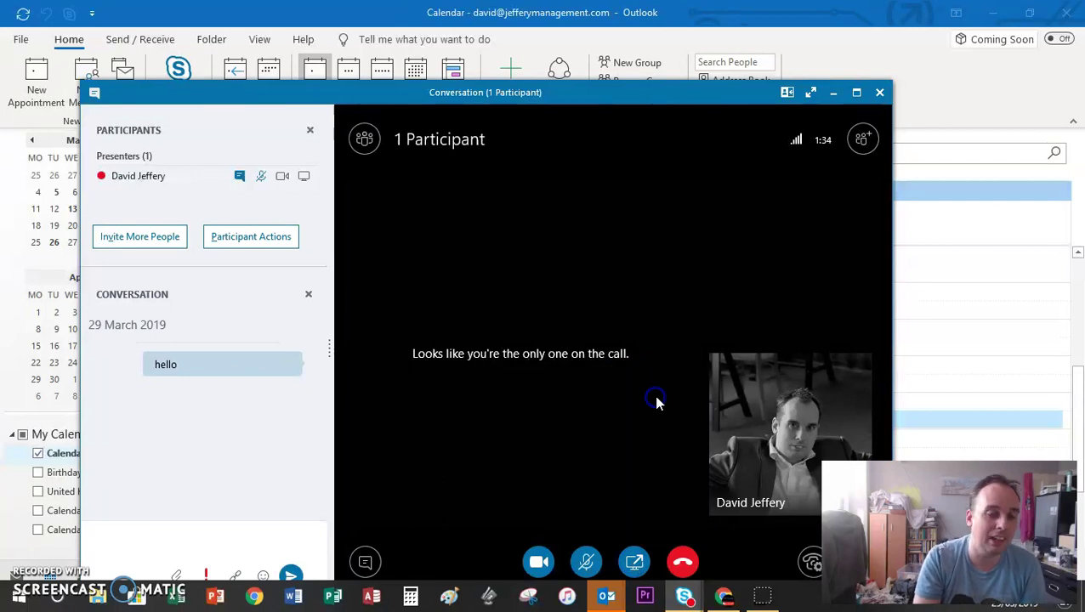
left_click(638, 412)
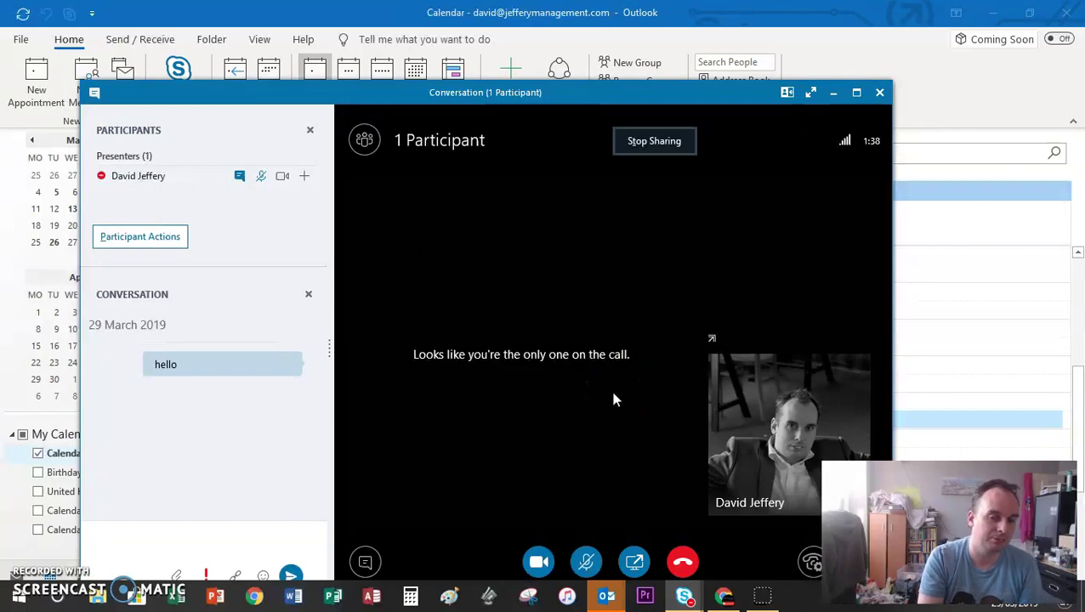
left_click(809, 204)
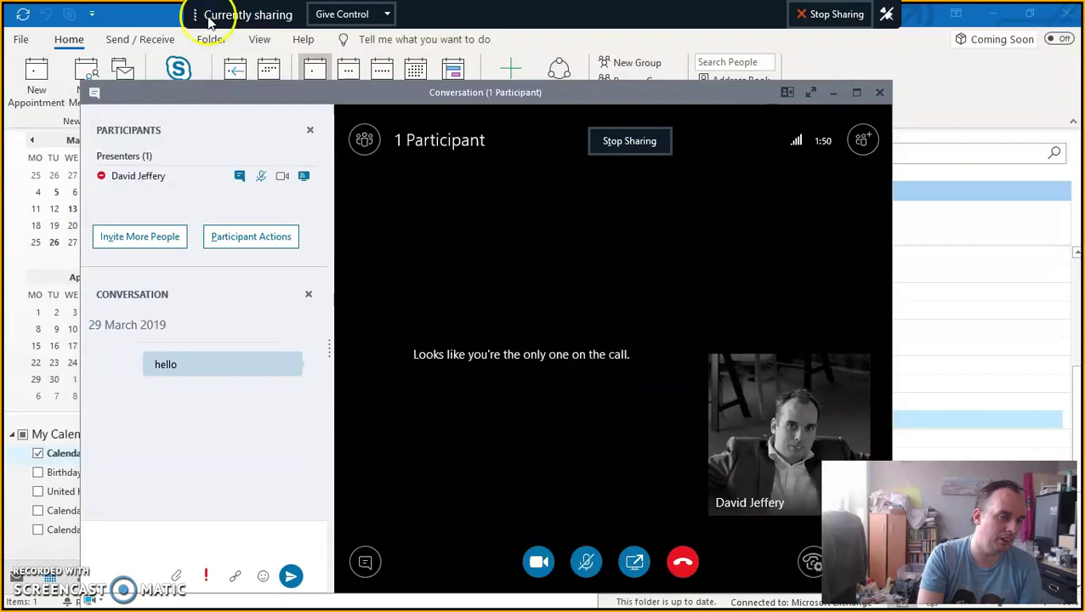
left_click(383, 14)
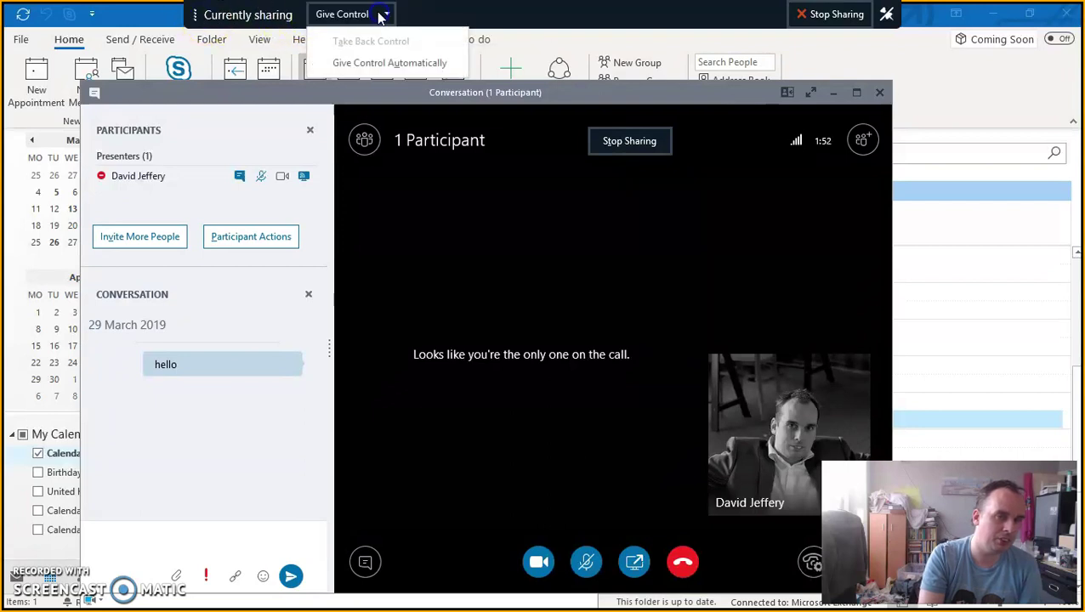
left_click(373, 14)
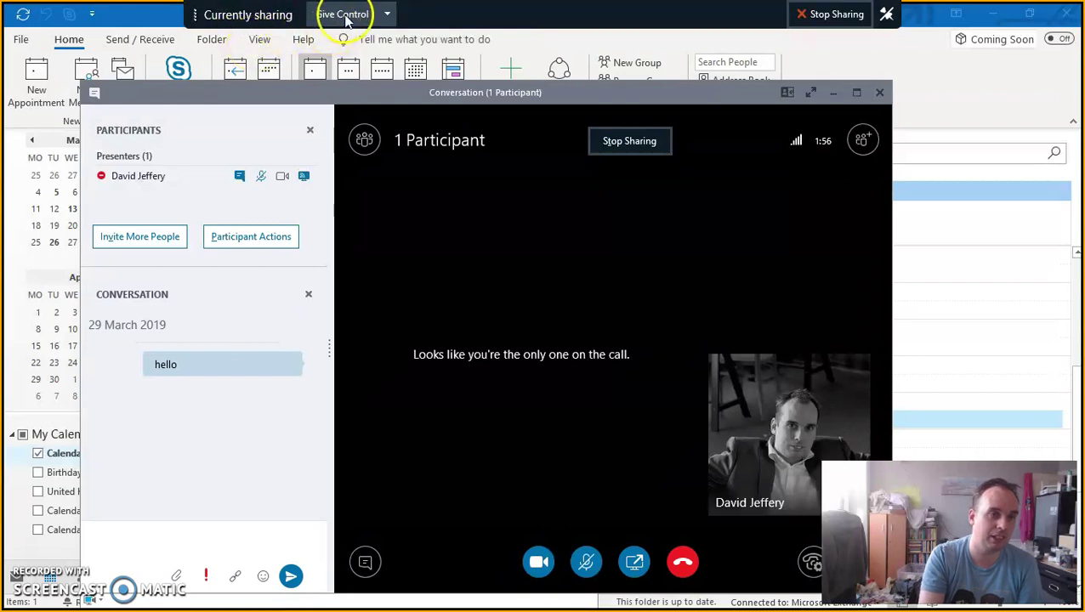
left_click(833, 16)
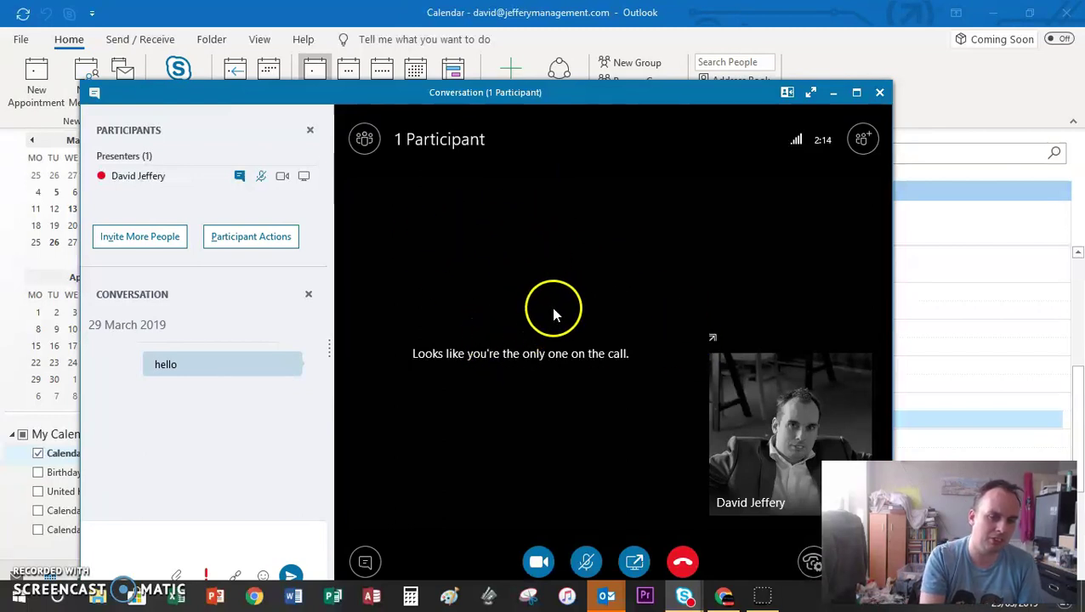
left_click(634, 561)
left_click(623, 415)
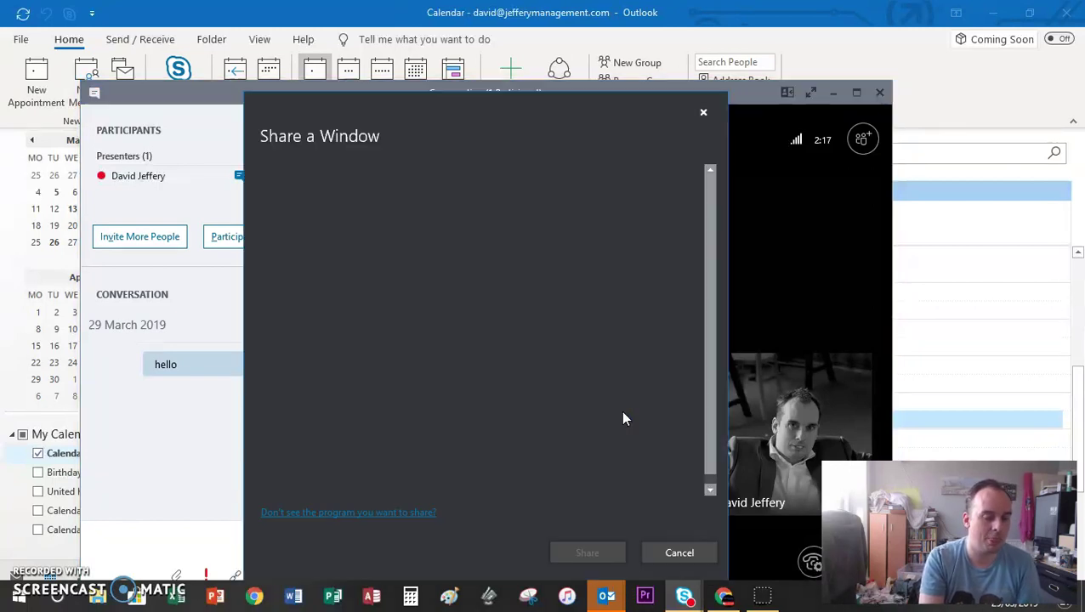
left_click(214, 332)
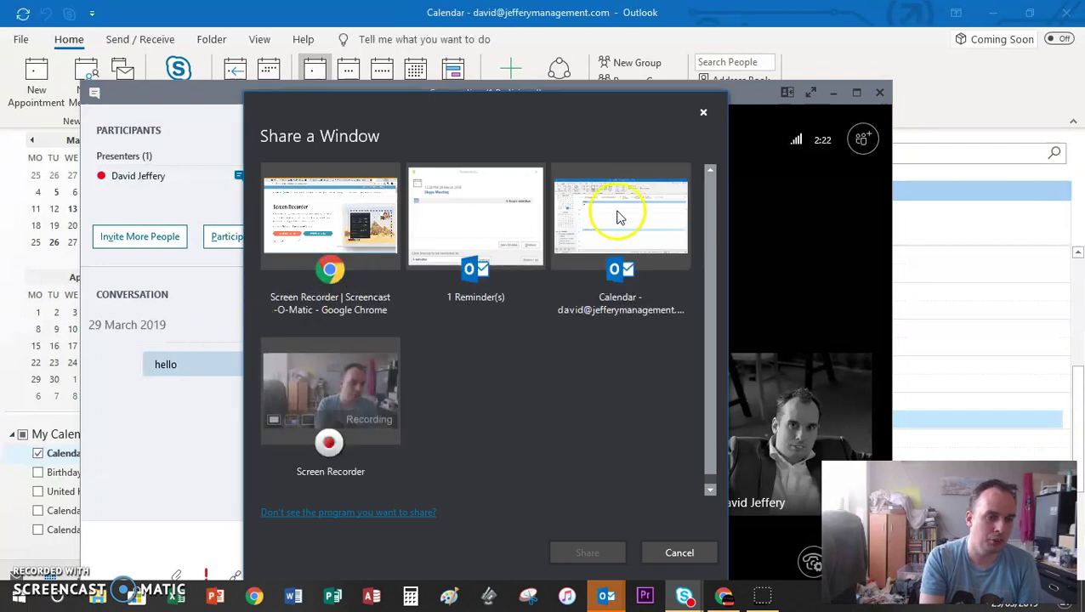
left_click(483, 225)
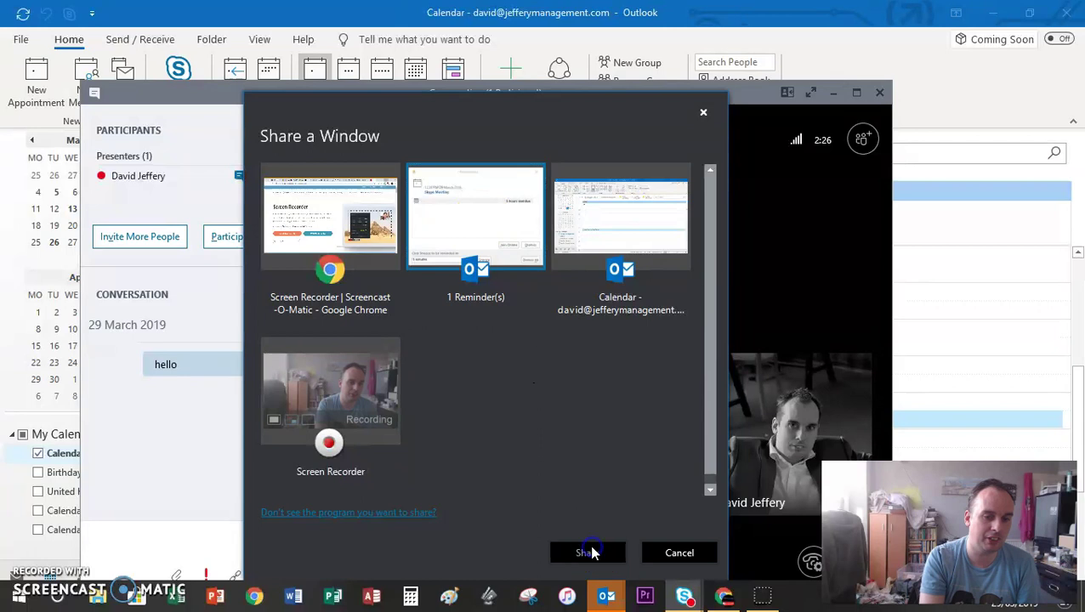
left_click(589, 552)
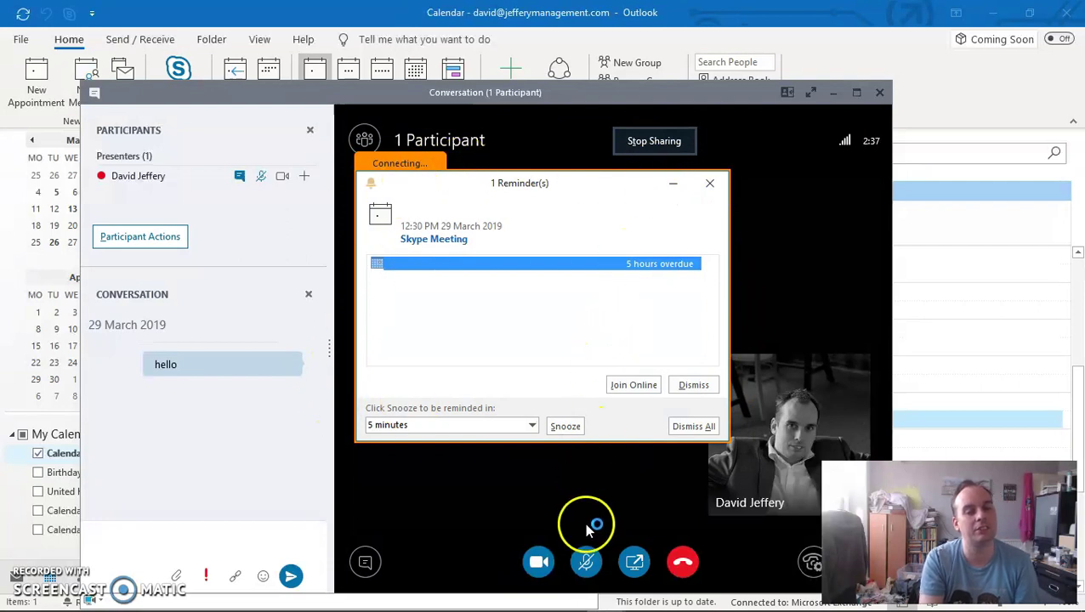
left_click(664, 141)
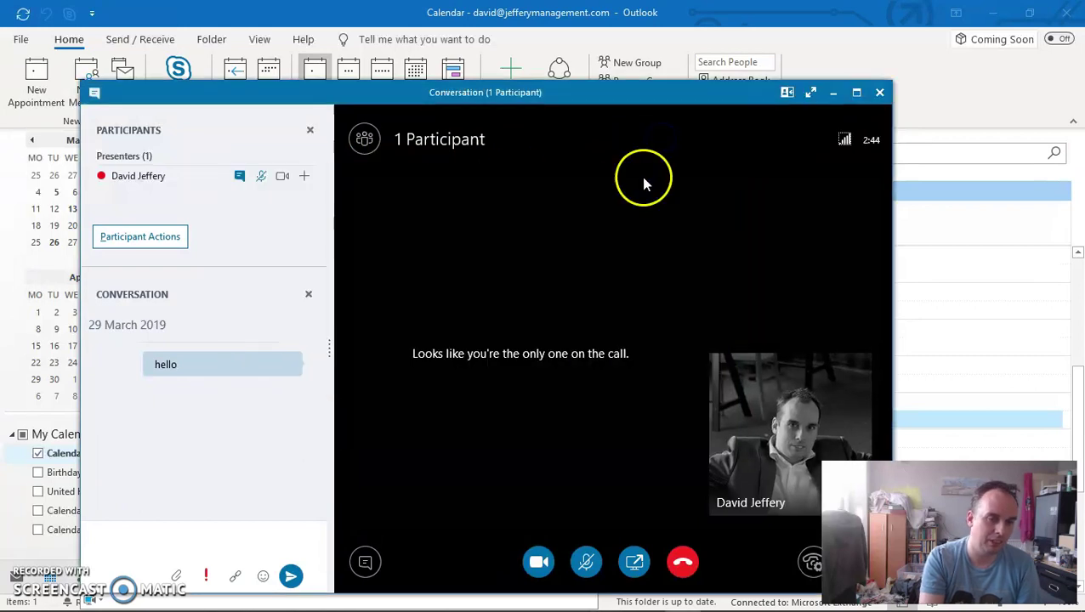
- Start a blank shared whiteboard and dismiss the invite-more-people prompt
left_click(634, 563)
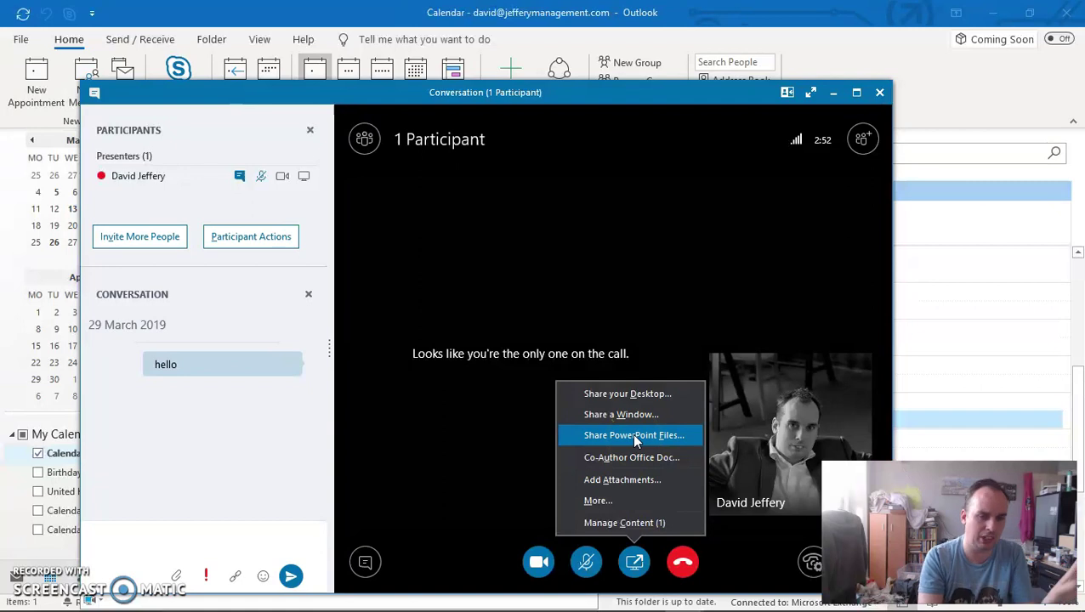
left_click(609, 503)
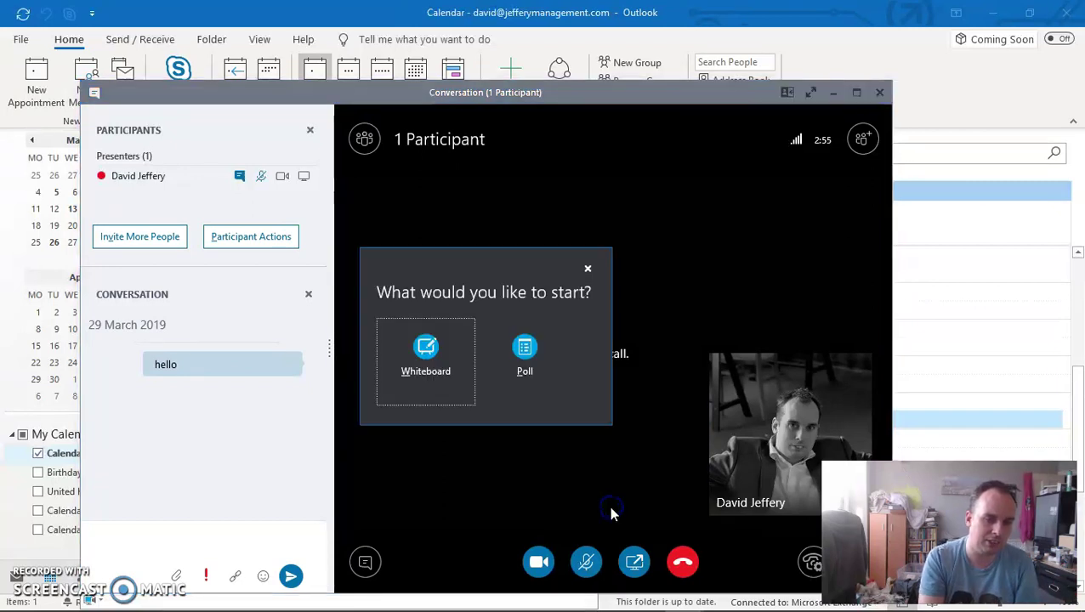
left_click(426, 348)
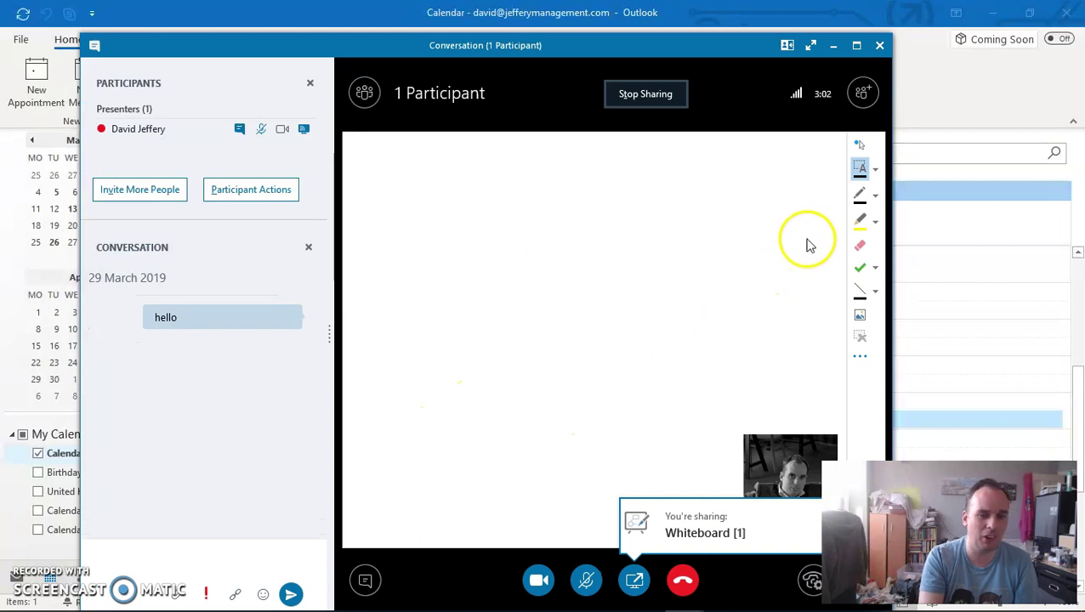
left_click(476, 286)
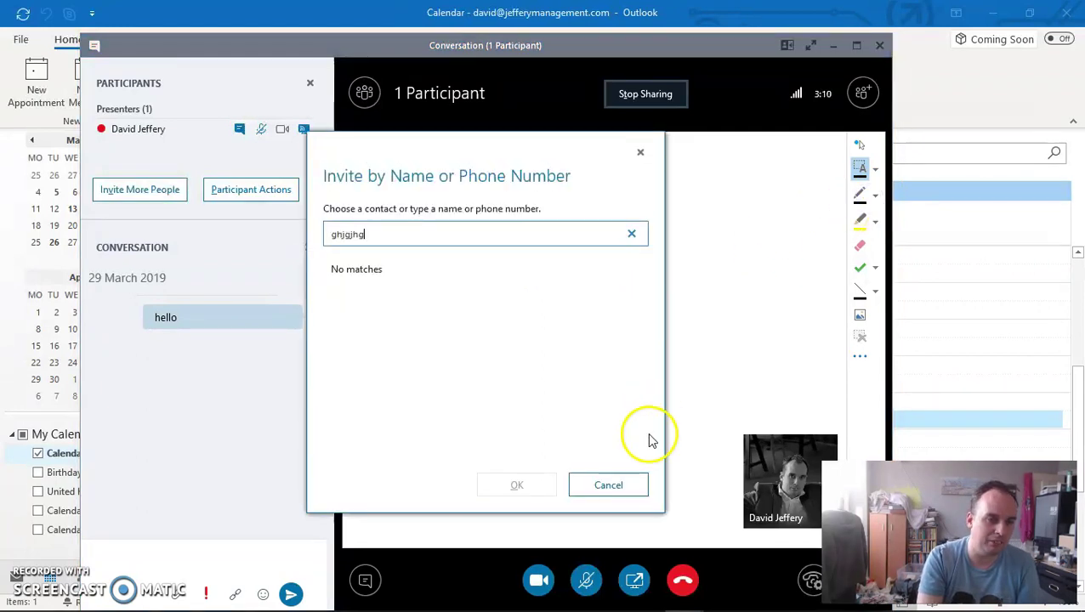
left_click(608, 486)
- Sketch pen strokes and a yellow highlighter zigzag, then erase them
left_click(860, 194)
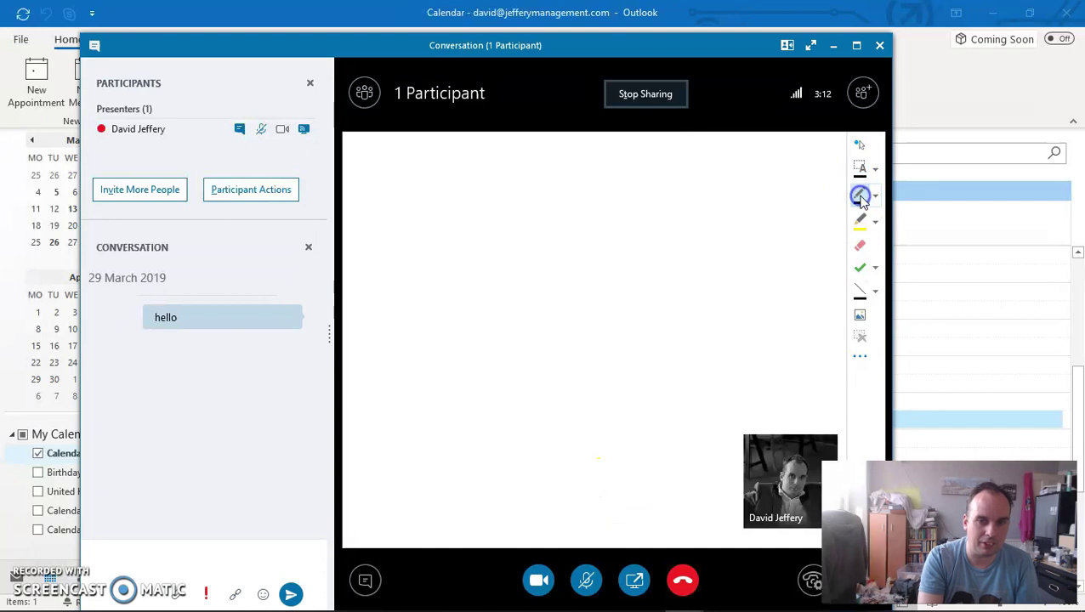
left_click_drag(479, 231, 538, 229)
mouse_move(612, 288)
left_mouse_down()
mouse_move(719, 217)
mouse_move(717, 308)
left_mouse_up()
left_click(860, 221)
mouse_move(436, 254)
left_mouse_down()
mouse_move(734, 203)
mouse_move(518, 342)
mouse_move(705, 323)
left_mouse_up()
left_click(860, 245)
left_click(528, 242)
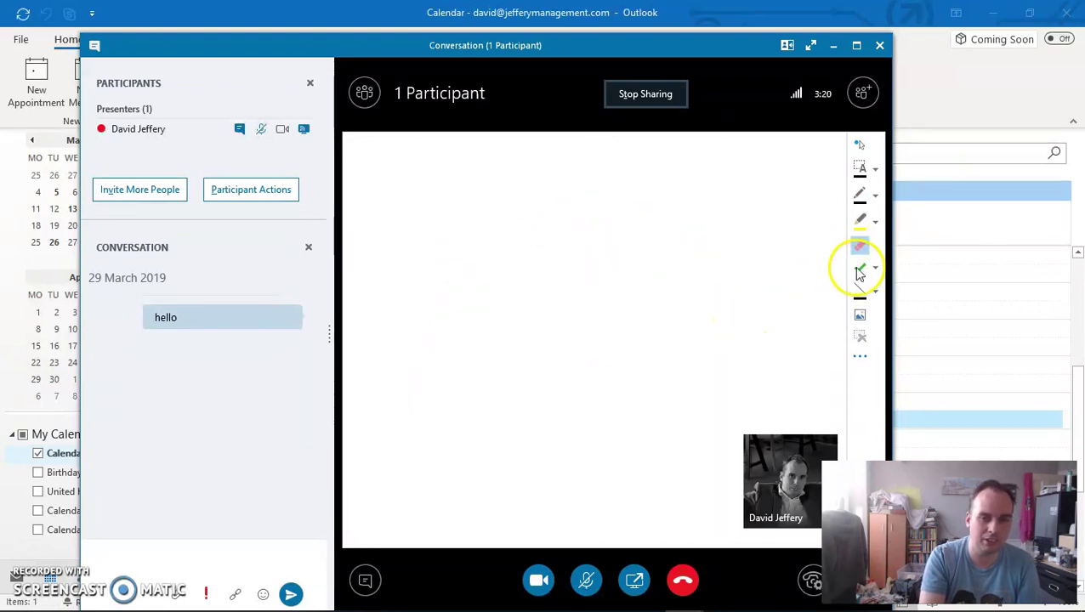
- Stamp three blue arrows onto the whiteboard
left_click(875, 268)
left_click(891, 289)
left_click(585, 245)
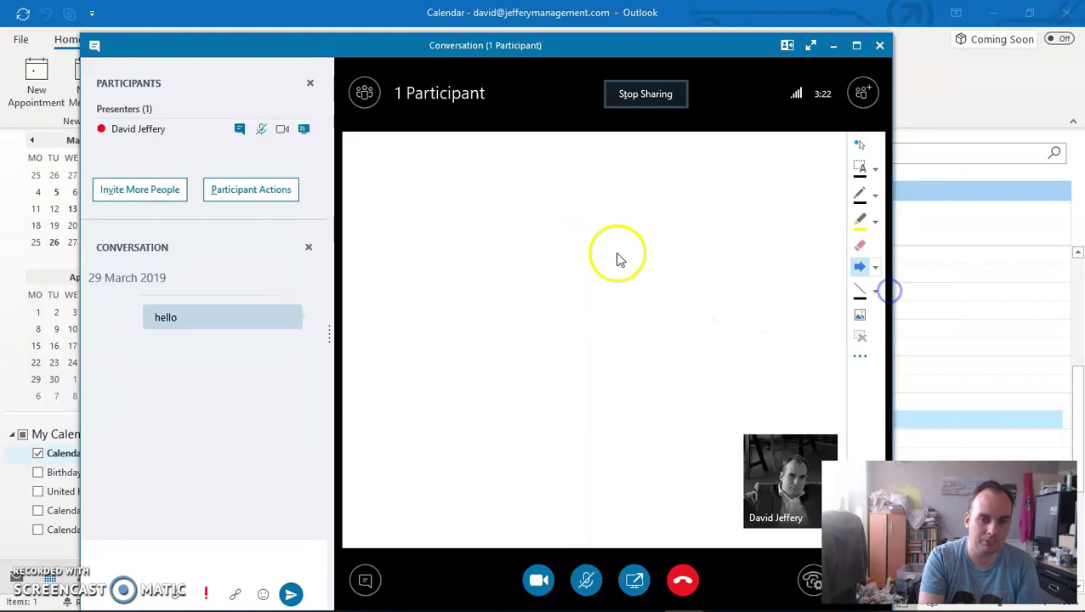
left_click(569, 326)
left_click(529, 262)
- Draw a red diagonal line and a light-blue highlighter scribble across the arrows
left_click(875, 290)
left_click(898, 348)
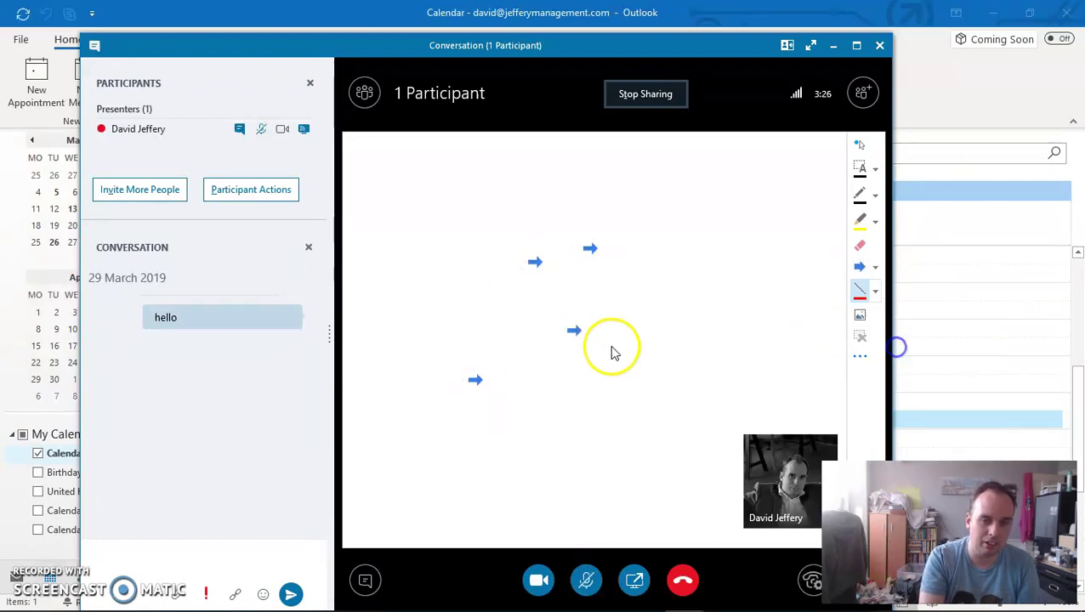
left_click_drag(637, 361, 486, 216)
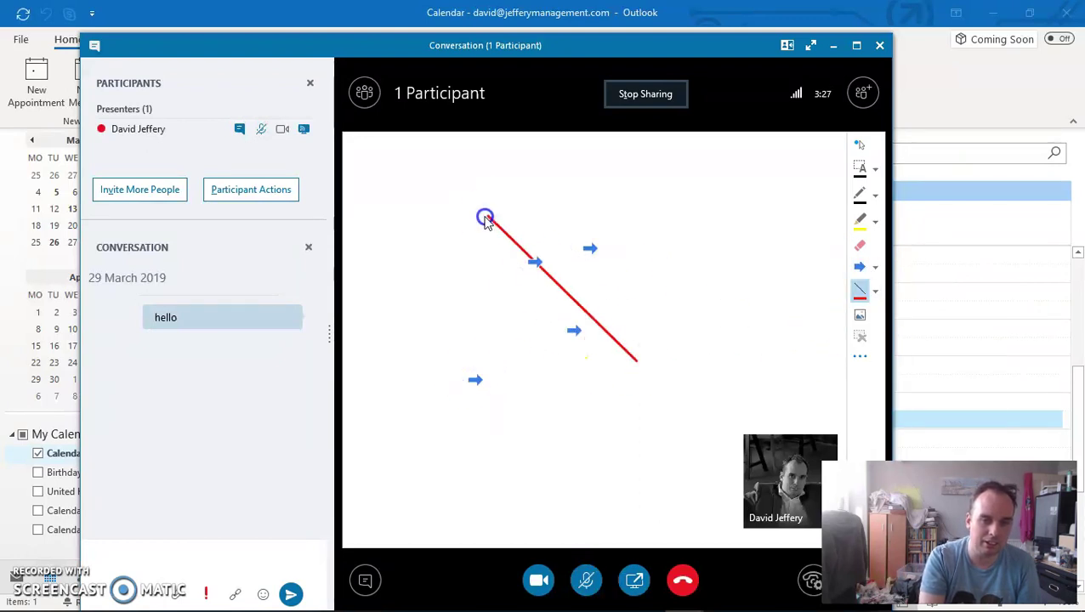
left_click(875, 221)
left_click(923, 309)
left_click_drag(502, 250, 619, 319)
- Insert a star-chart picture from the Pictures folder onto the whiteboard
left_click(859, 315)
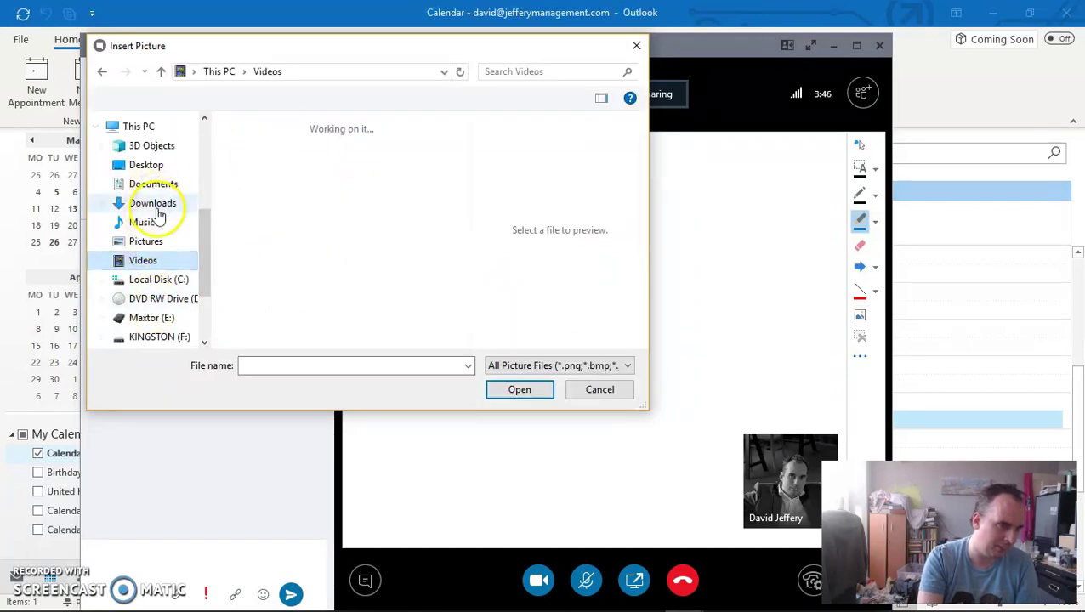
left_click(143, 243)
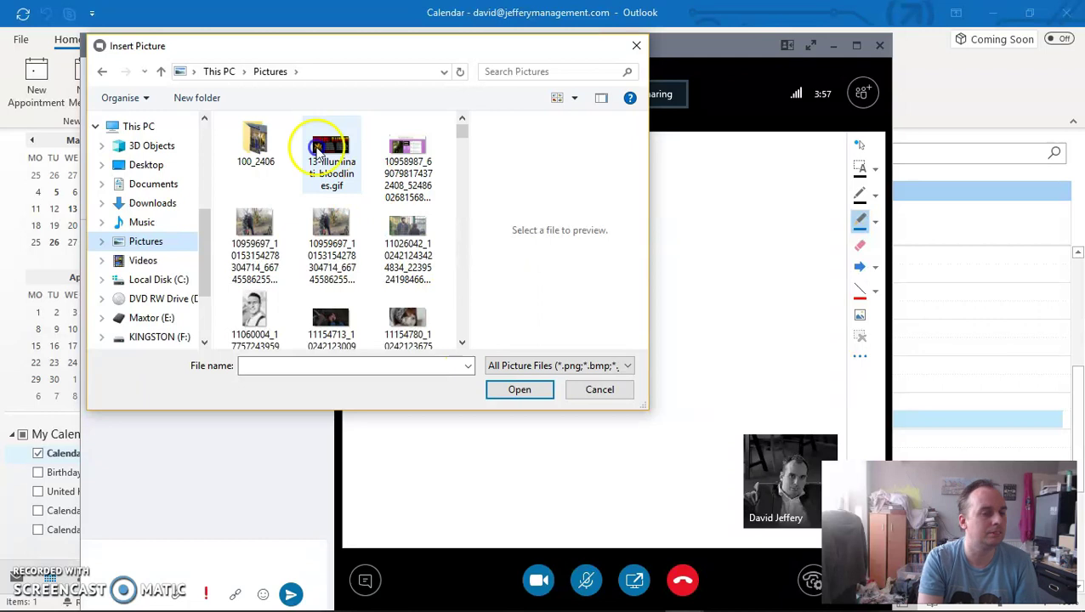
left_click(519, 392)
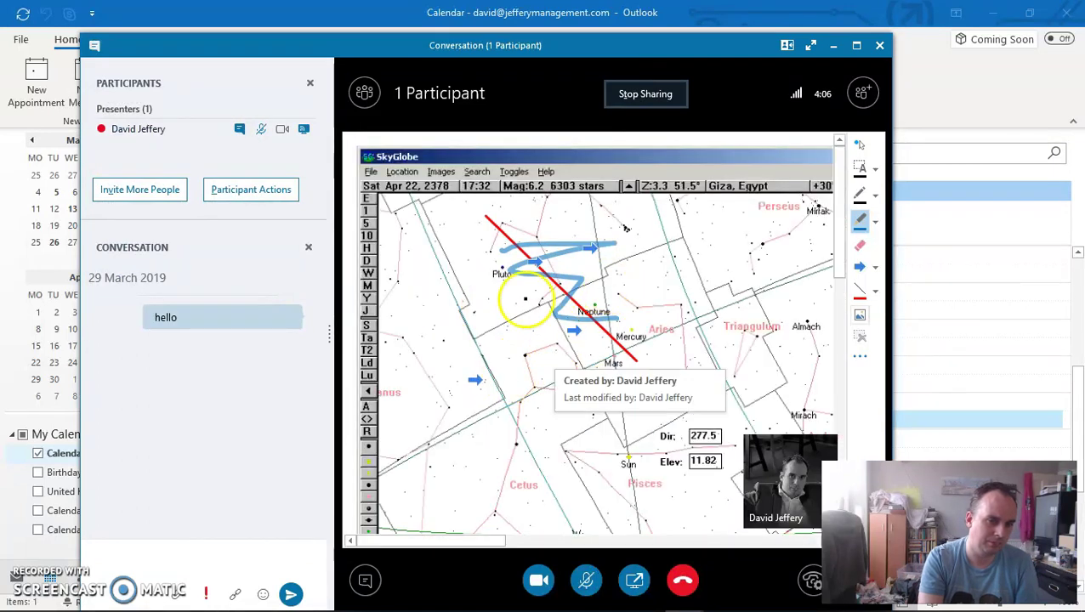
- Extend the blue scribble over the star chart, then stop sharing
left_click_drag(443, 247, 478, 310)
mouse_move(523, 412)
left_mouse_down()
mouse_move(637, 479)
mouse_move(725, 392)
mouse_move(545, 368)
left_mouse_up()
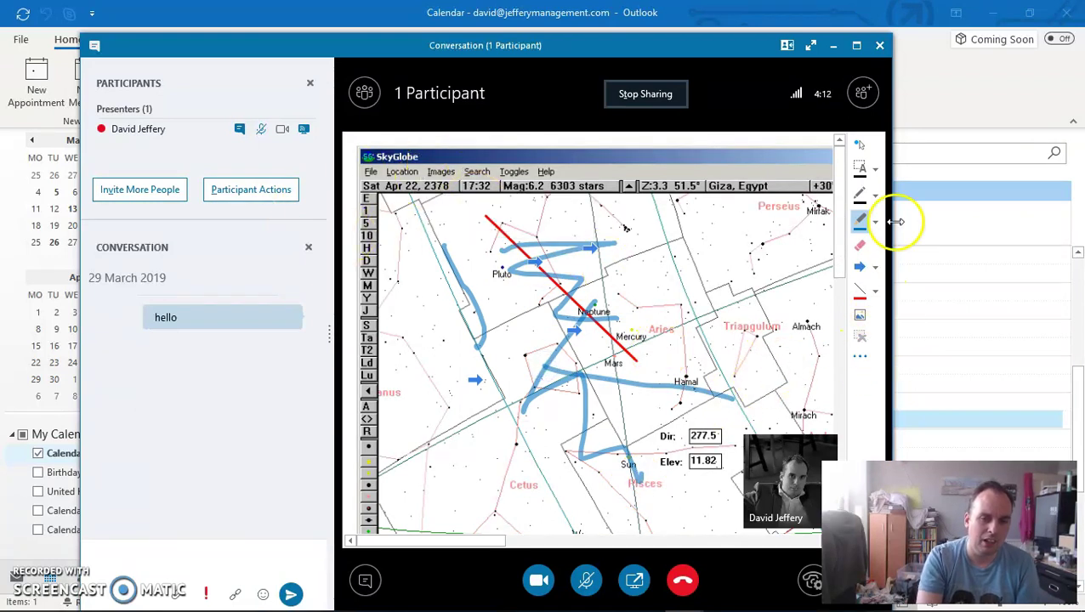
left_click(655, 97)
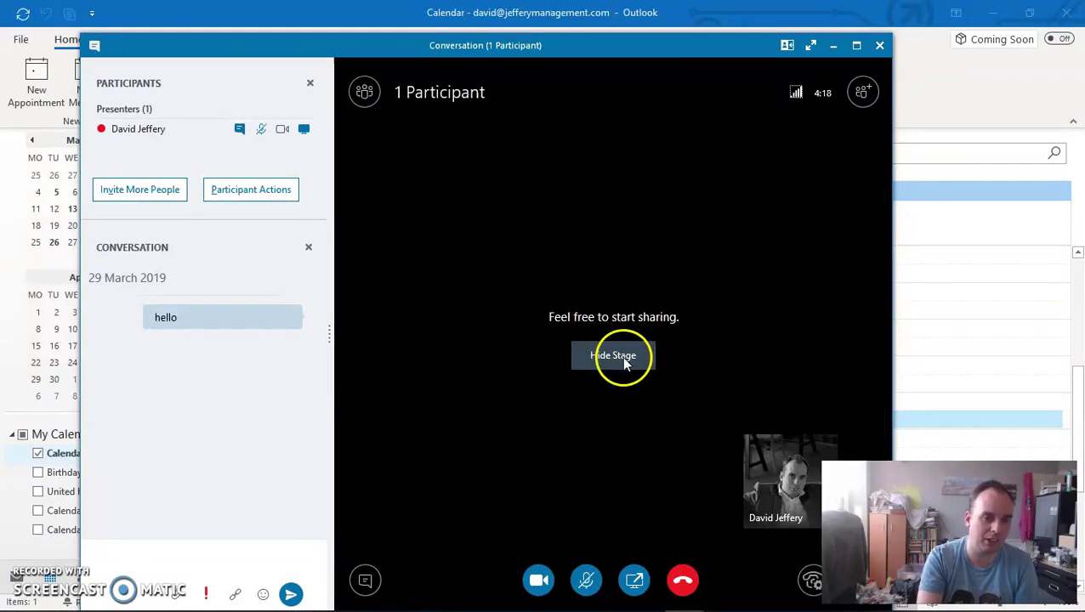
- Hide the empty stage and create a 'How many spots?' poll with answers 1 to 4
left_click(619, 356)
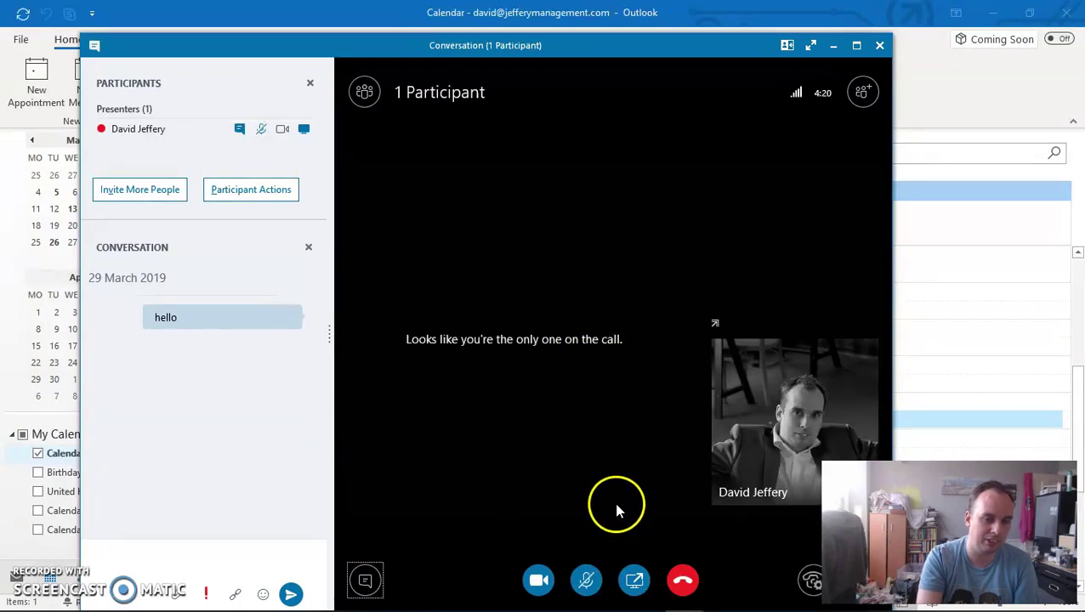
left_click(634, 581)
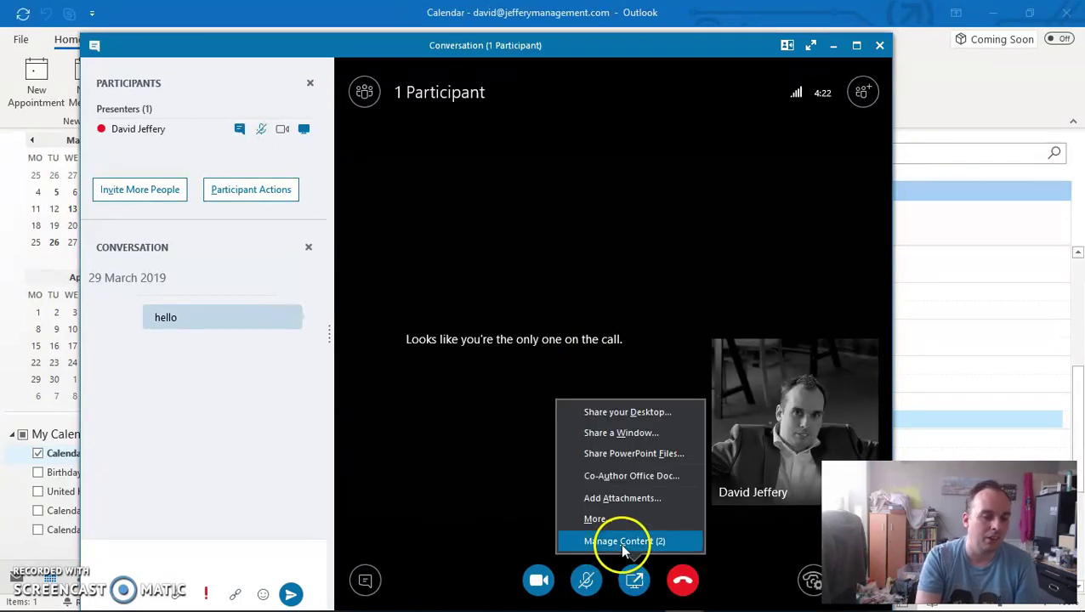
left_click(609, 520)
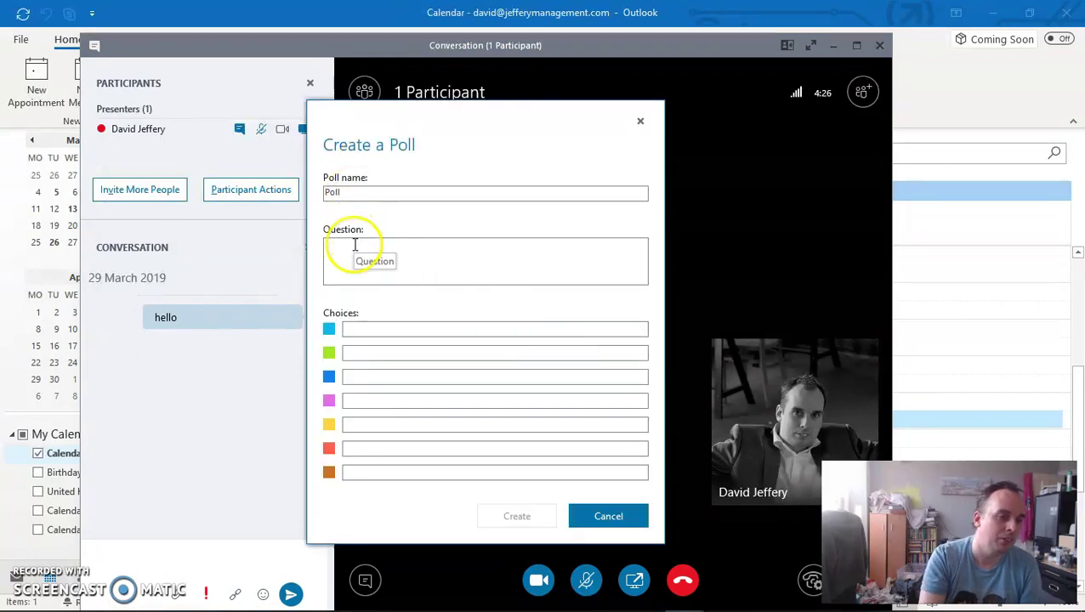
left_click(355, 248)
type("Ho")
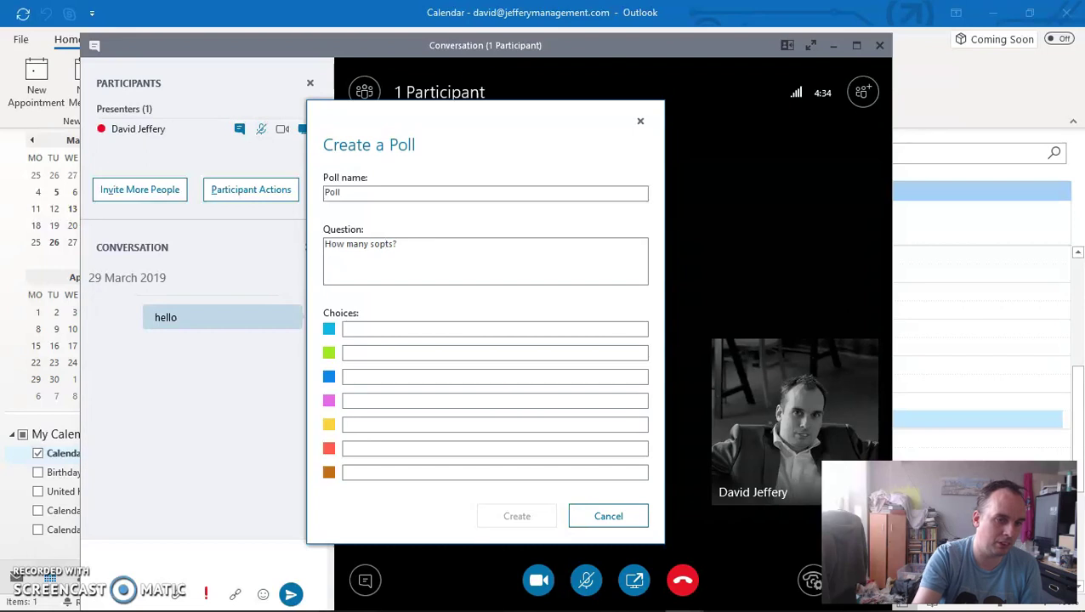
left_click(434, 330)
type("1")
left_click(426, 347)
type("2")
left_click(501, 517)
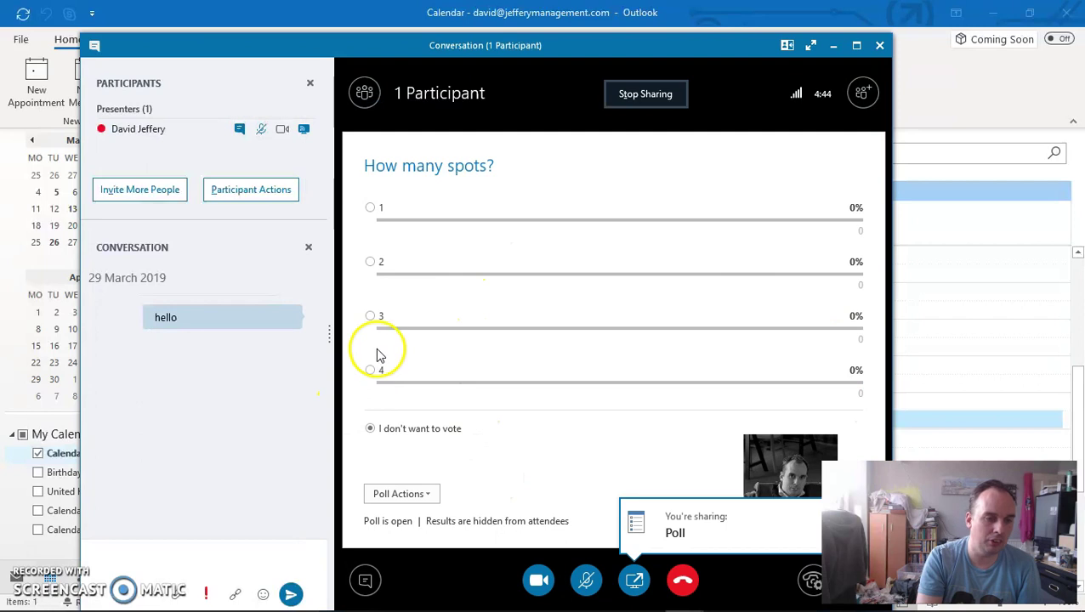
- Vote 3 on the spots poll, change the vote to 2, then stop presenting the poll
left_click(371, 316)
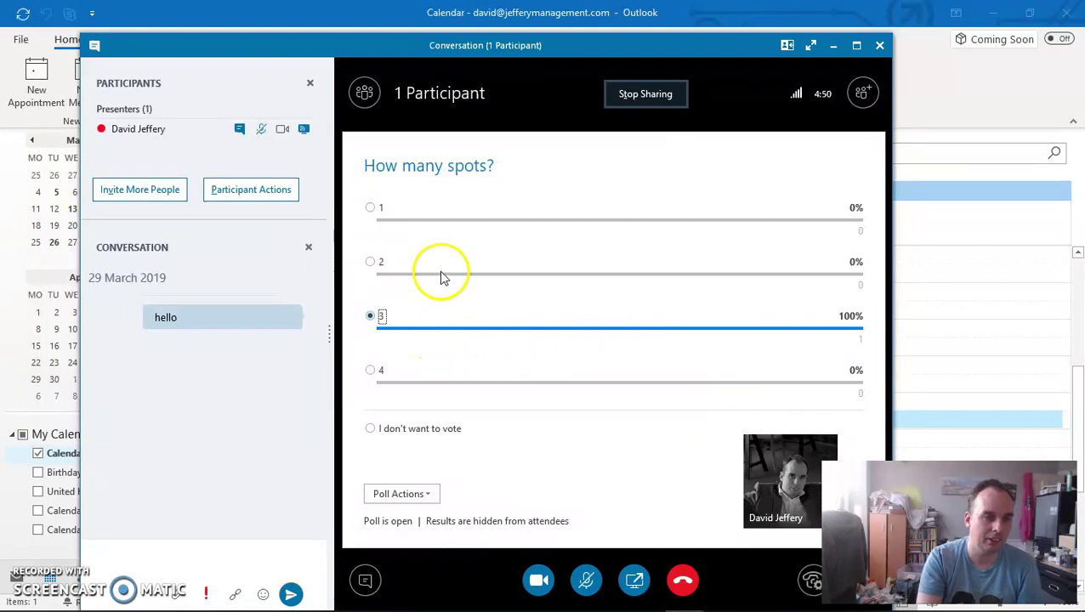
left_click(372, 265)
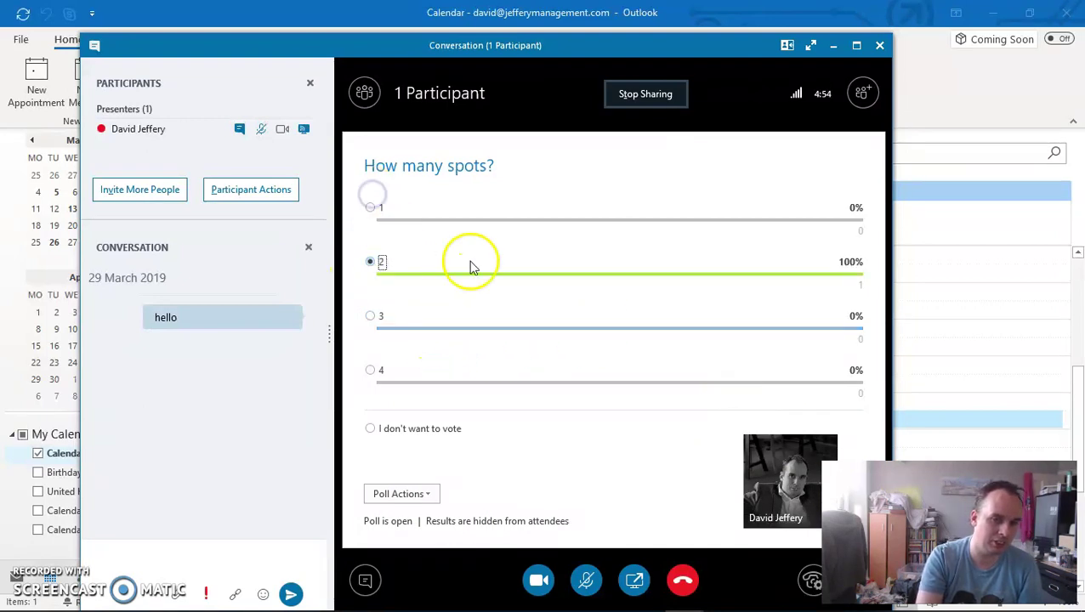
left_click(642, 98)
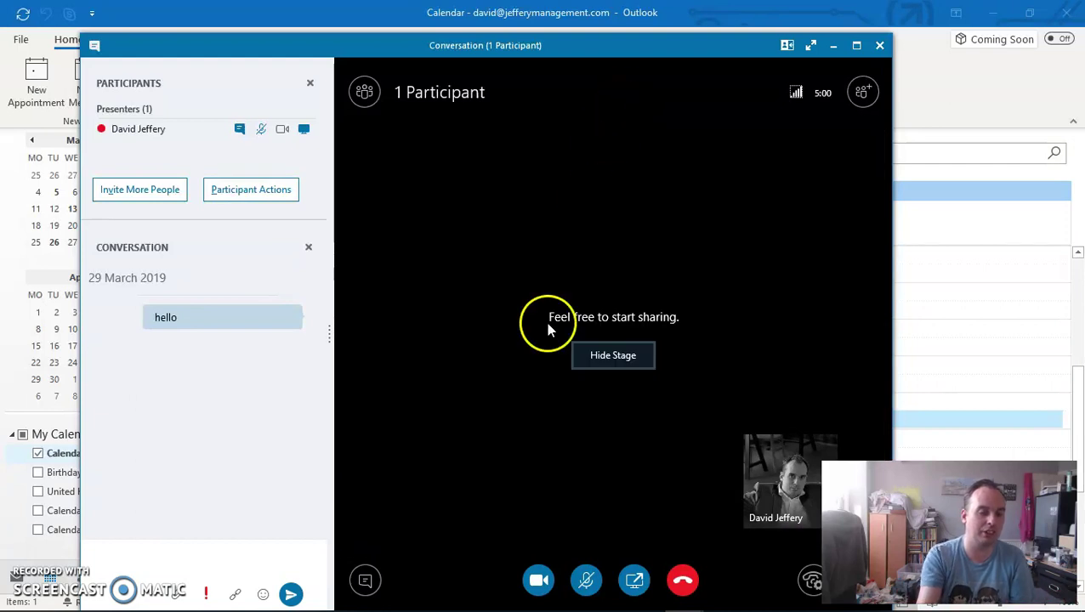
- Hide the empty sharing stage to bring back the call view with the video tile
left_click(593, 362)
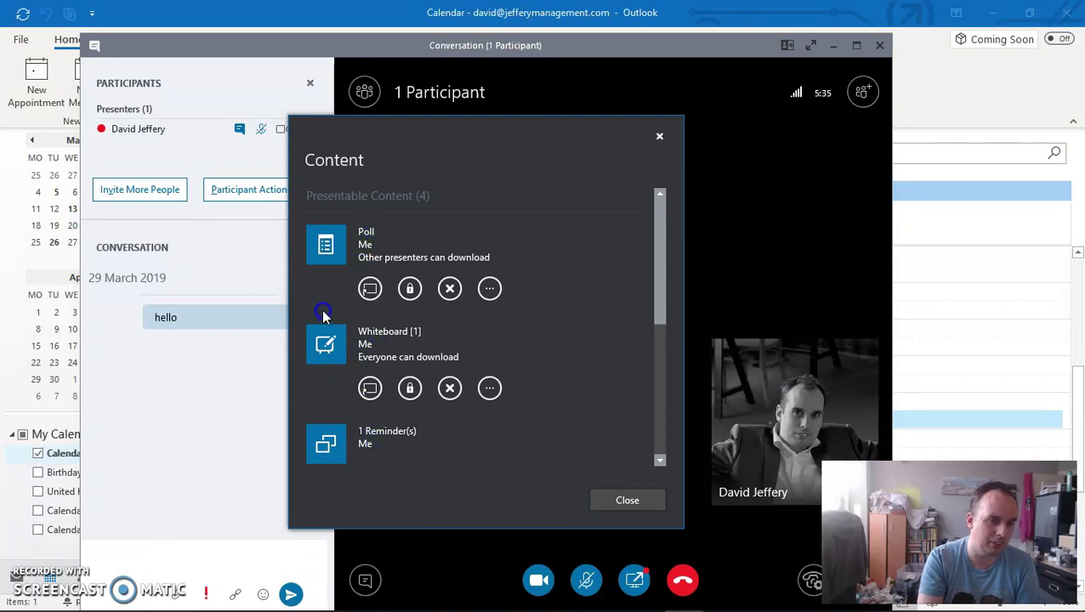
- Review the Poll item's More Options and download permissions in Manage Content without changing anything
left_click_drag(649, 266, 651, 240)
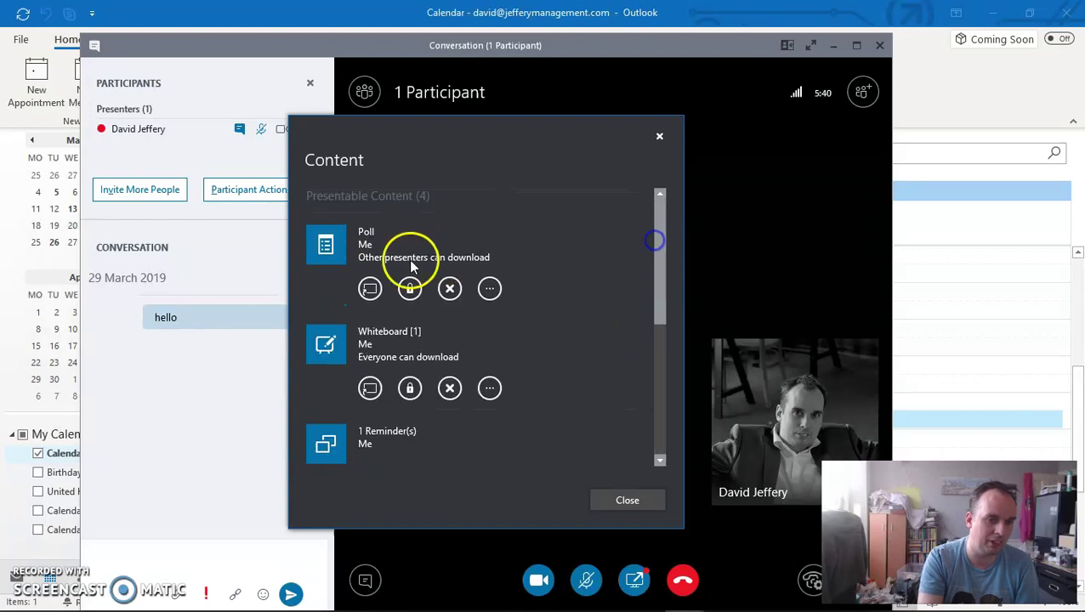
left_click(491, 290)
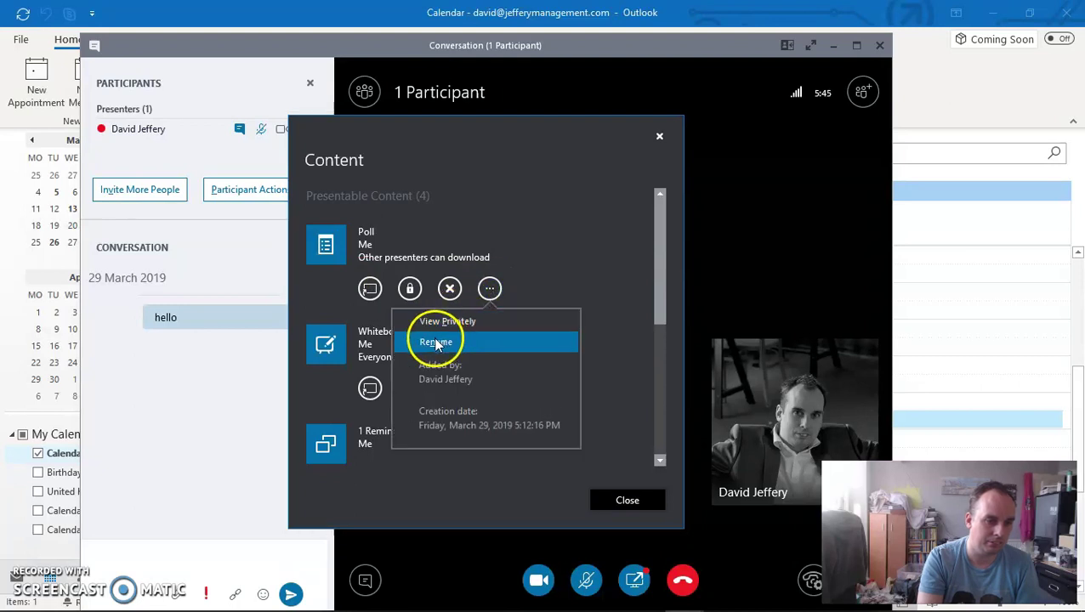
left_click(579, 269)
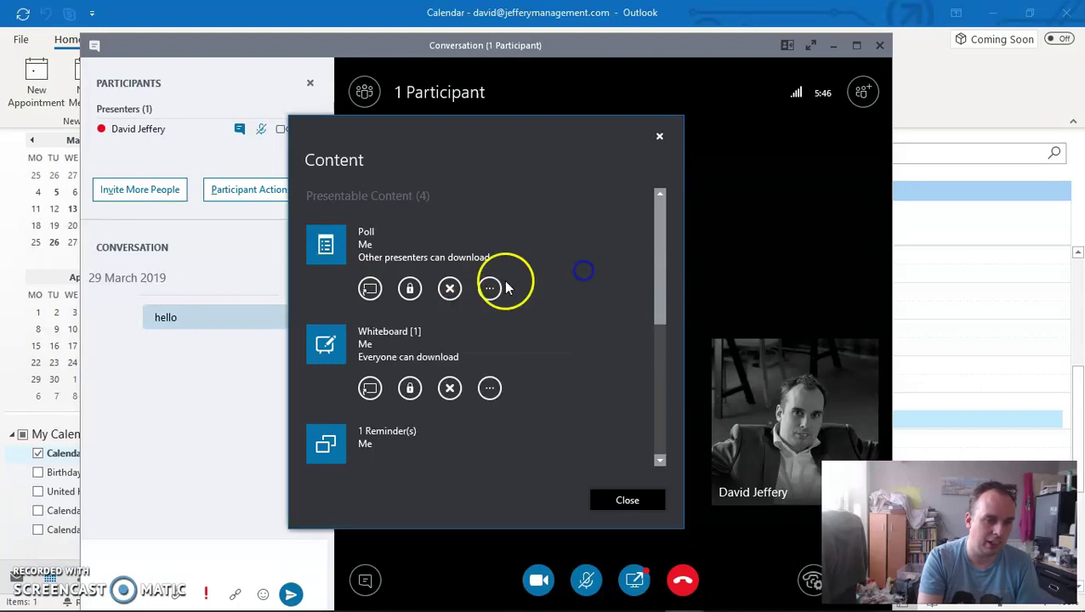
left_click(409, 289)
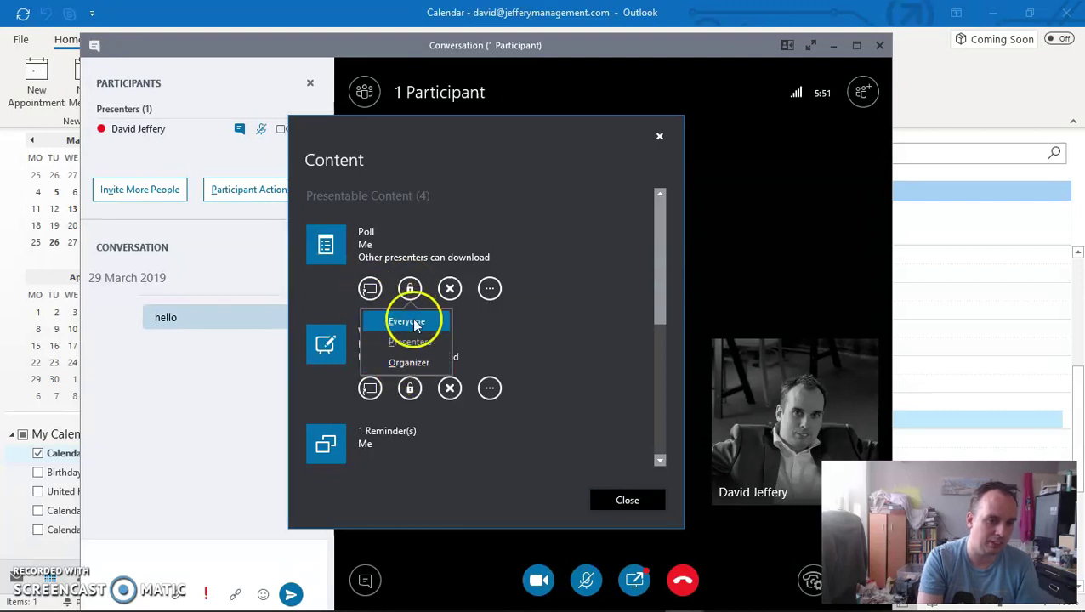
left_click(410, 289)
- Briefly re-present the Poll, stop it, and close the Content list
left_click(368, 290)
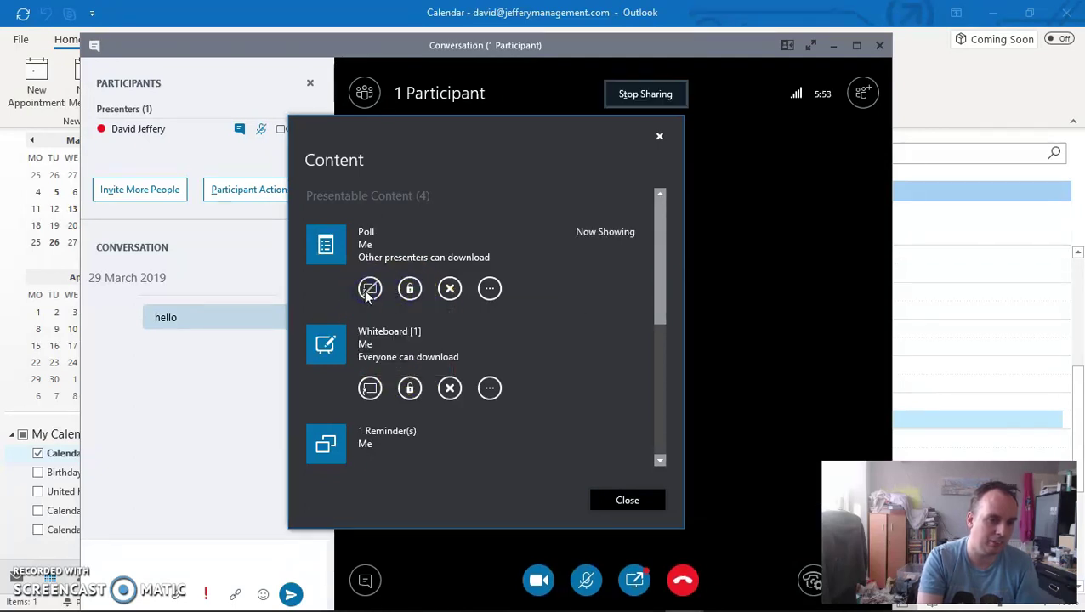
left_click(369, 290)
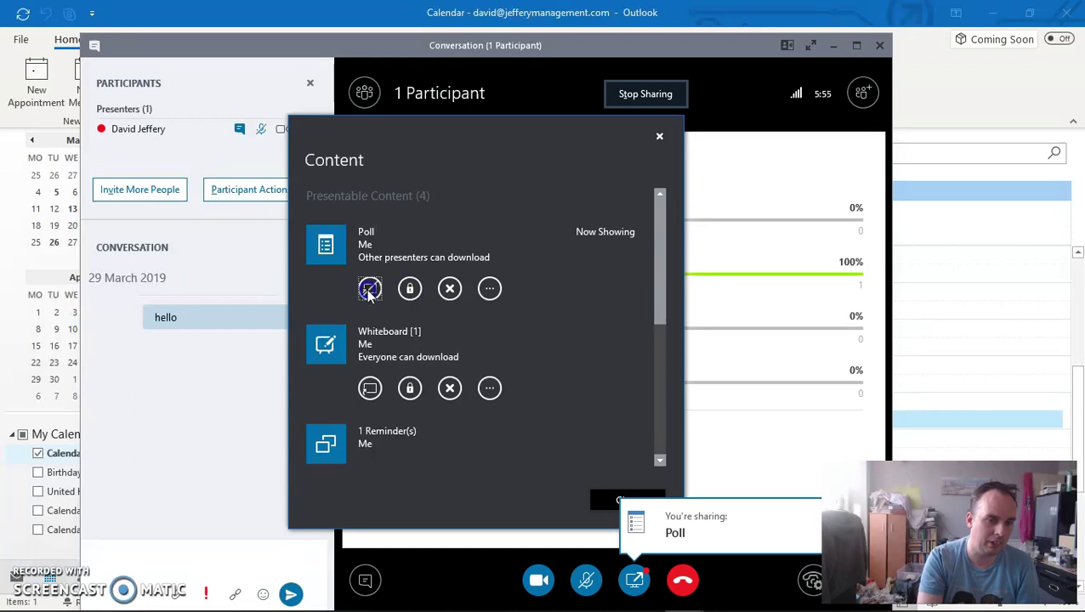
left_click(659, 136)
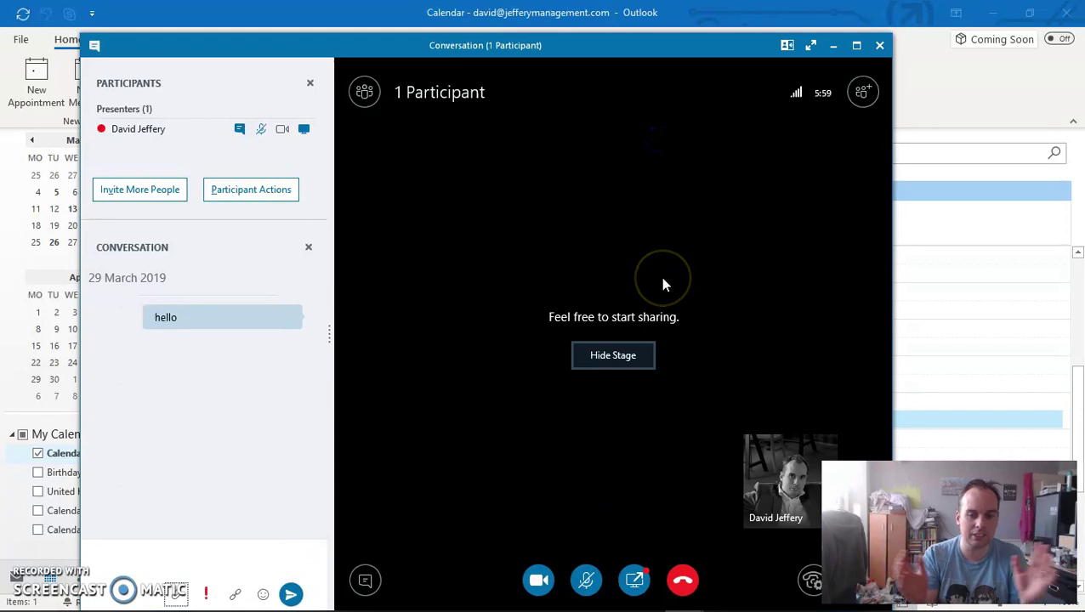
- Check the call's connection quality, then unmute the microphone
left_click(797, 92)
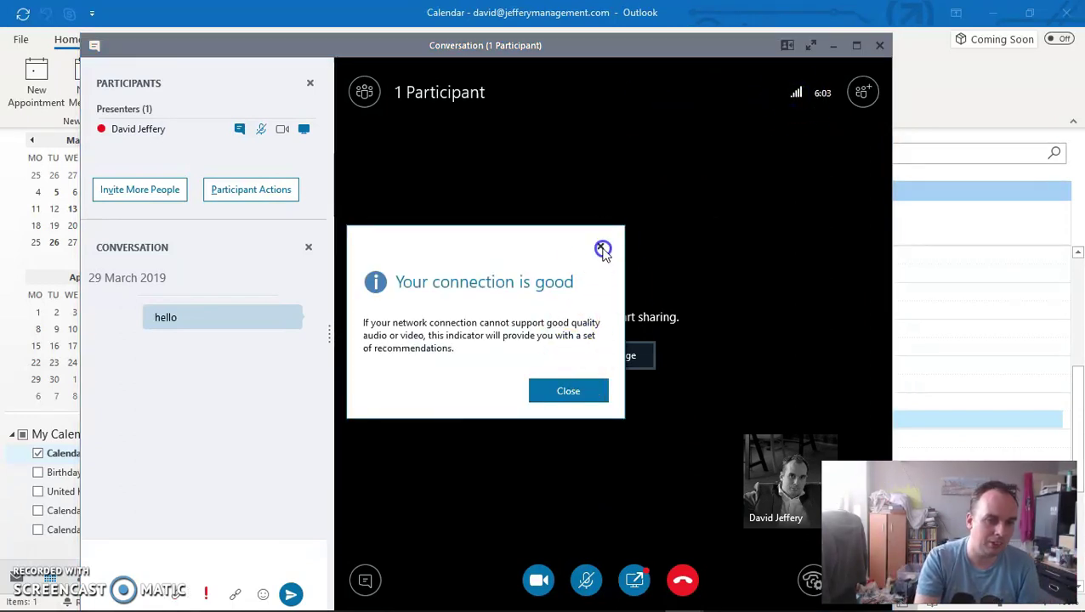
left_click(600, 247)
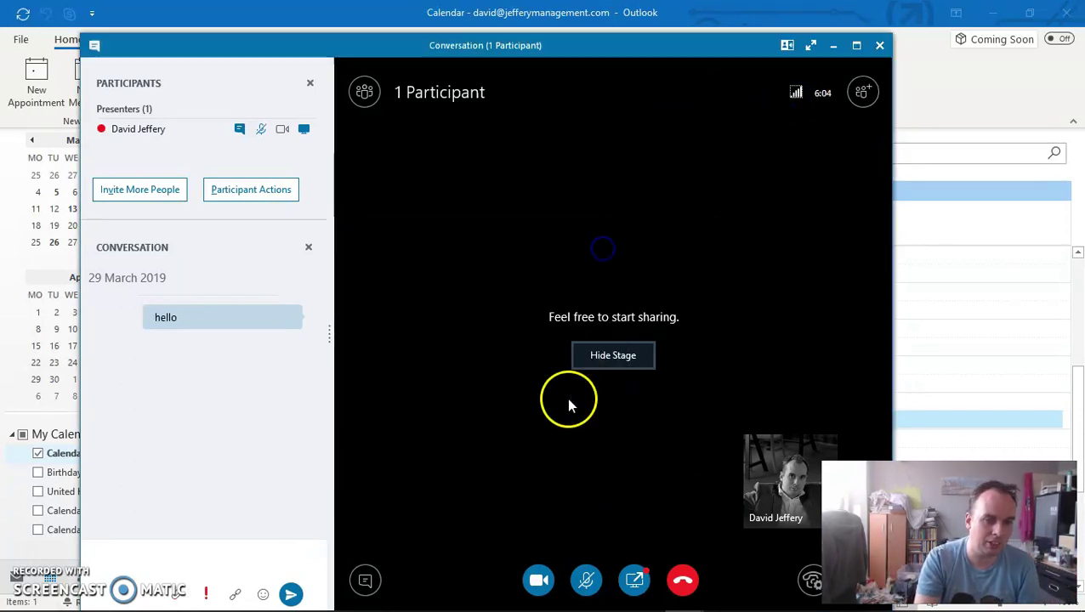
left_click(586, 582)
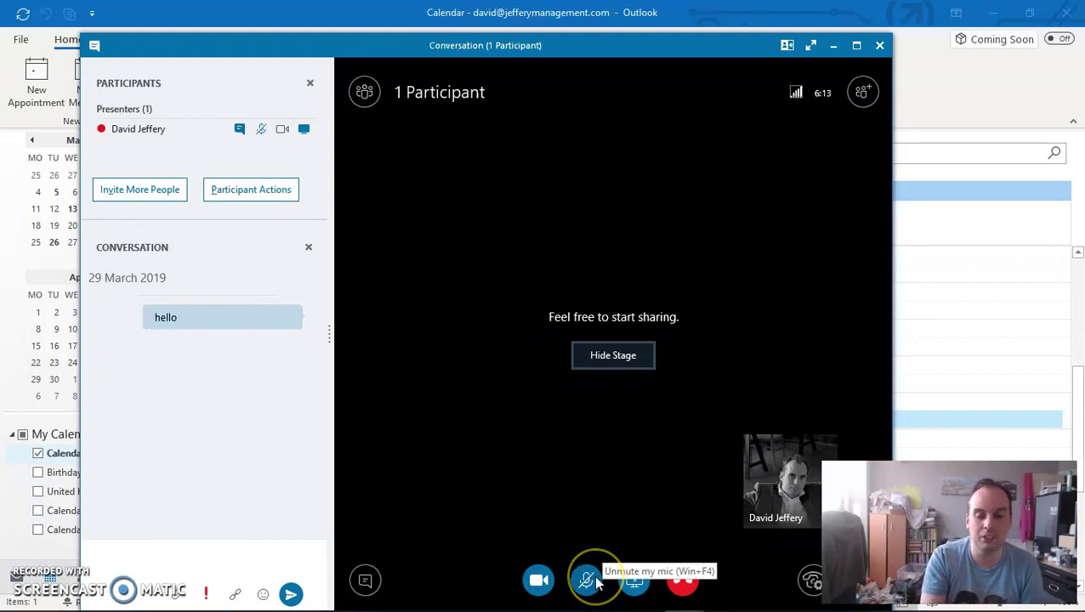
left_click(595, 582)
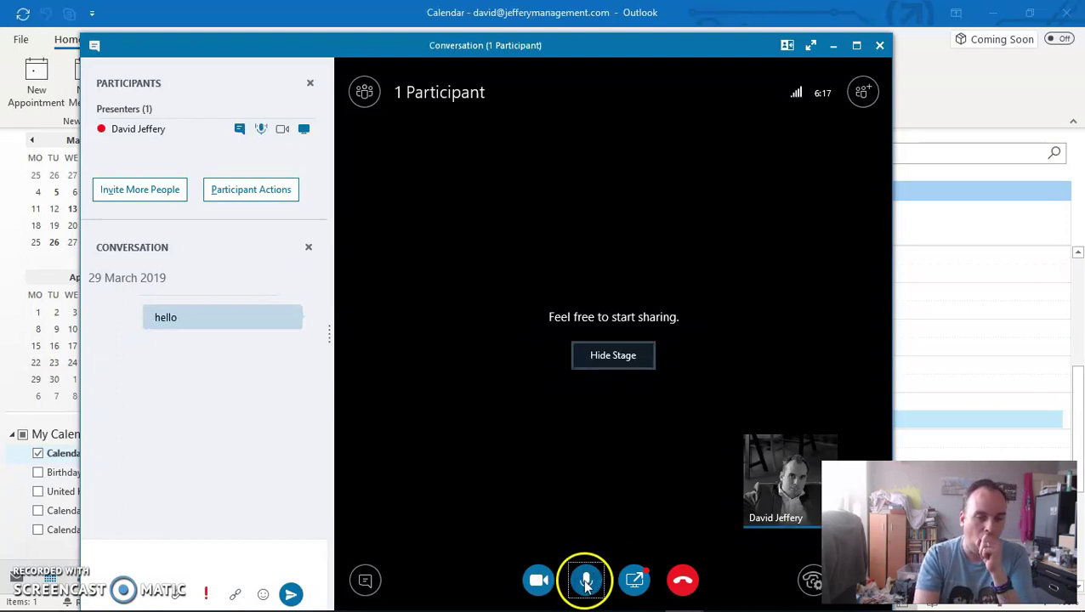
- Turn the camera video on briefly, then switch it back off
left_click(534, 585)
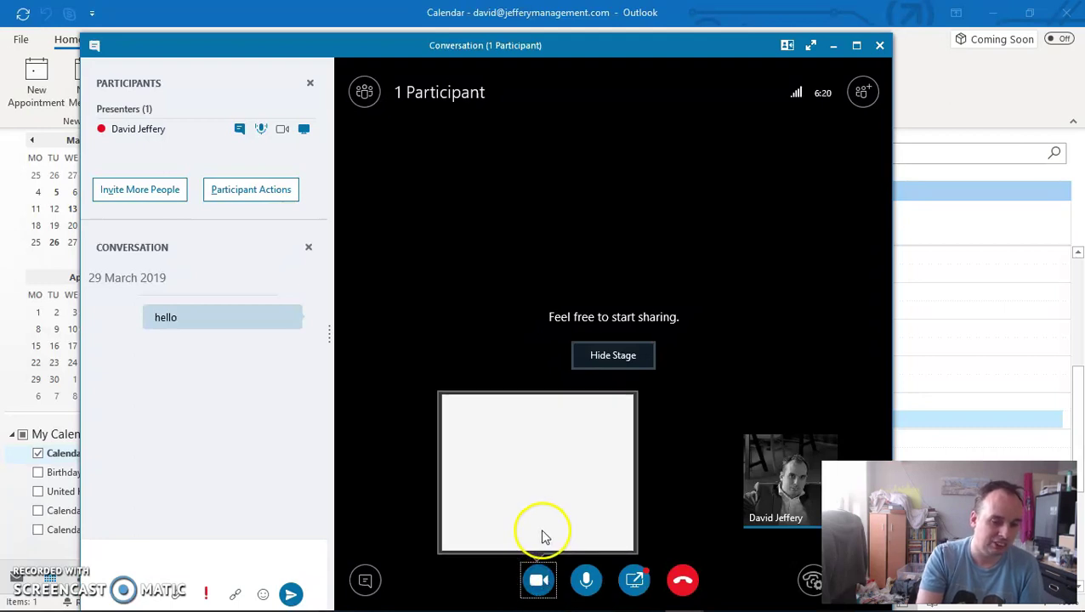
left_click(539, 581)
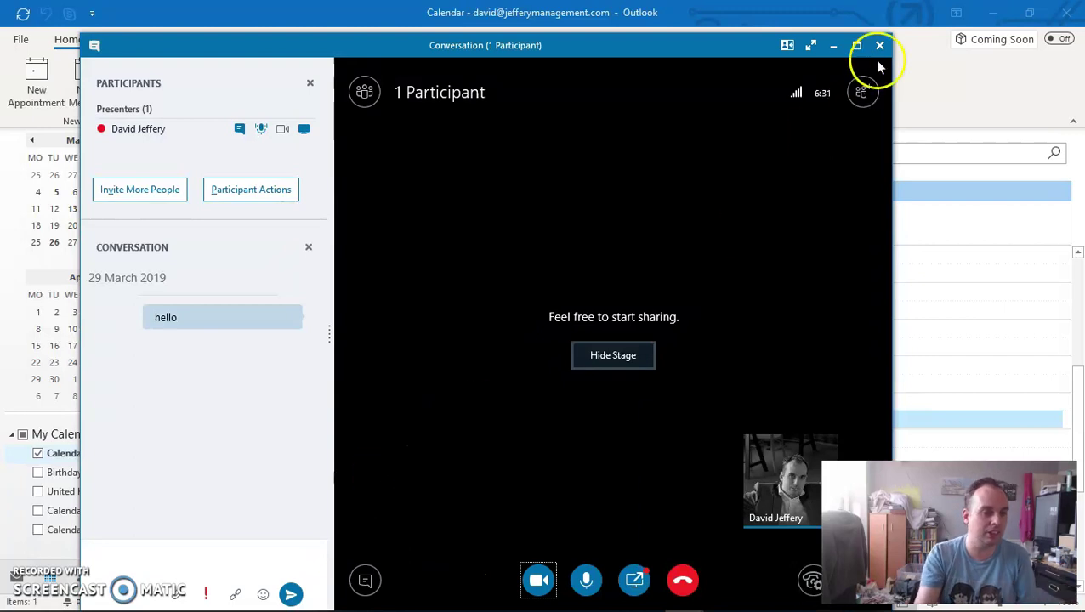
mouse_move(645, 605)
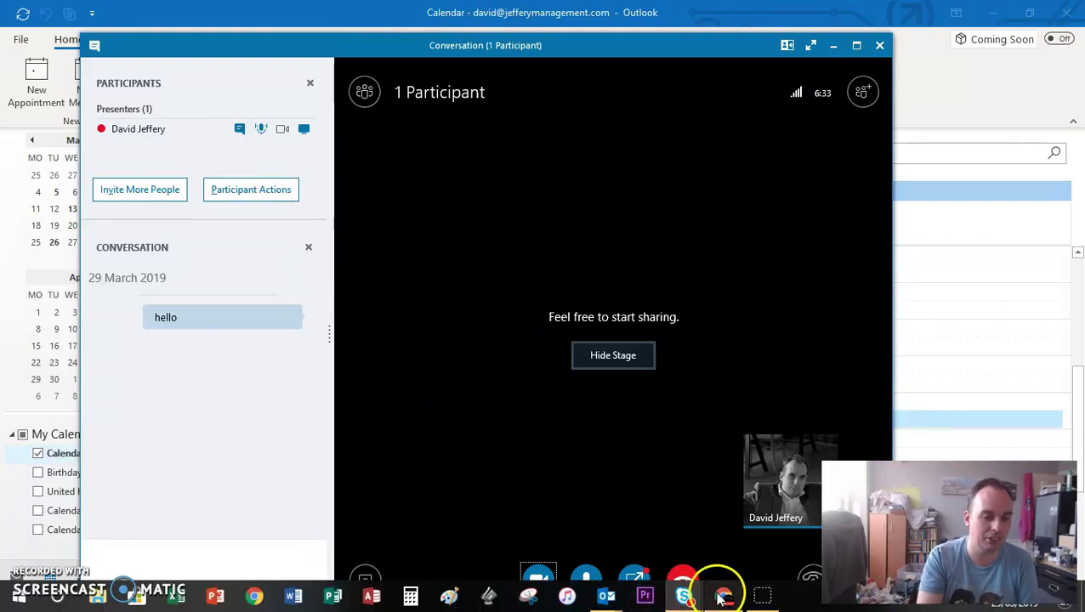